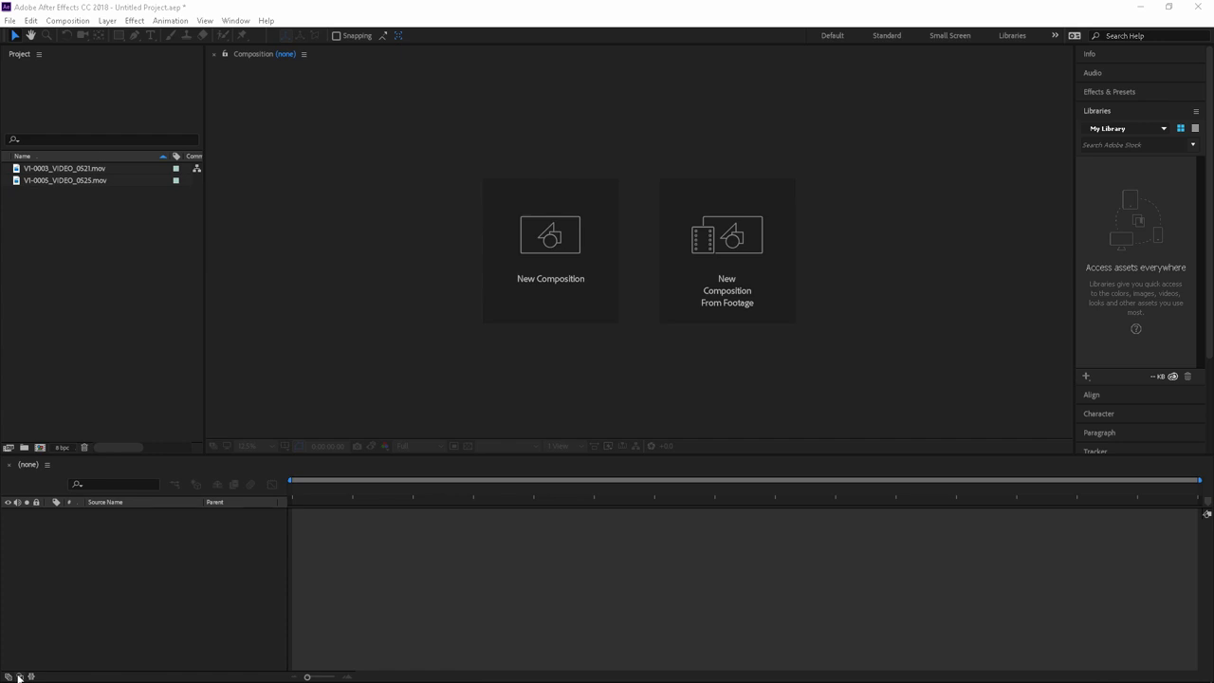
Make a composition from both 360 clips with Sequence Layers on and Overlap off.
{"action": "left_click_drag", "start_coordinate": [134, 267], "coordinate": [64, 170]}
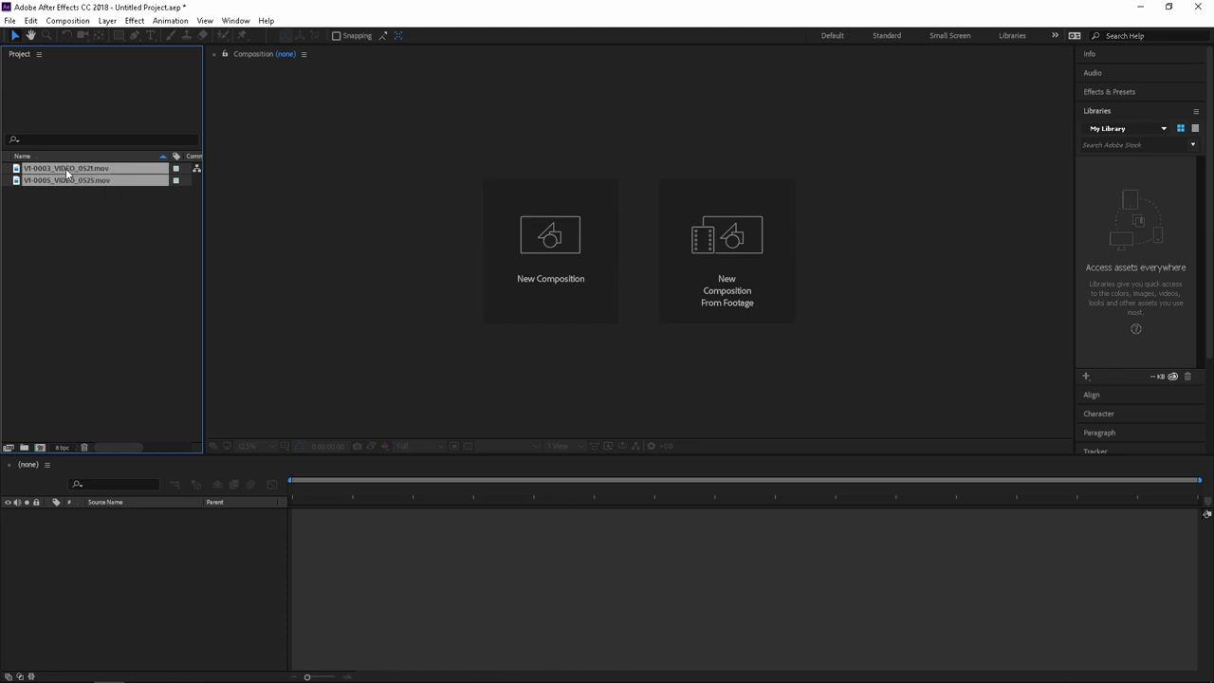
{"action": "left_click", "coordinate": [76, 195]}
{"action": "left_click", "coordinate": [77, 171]}
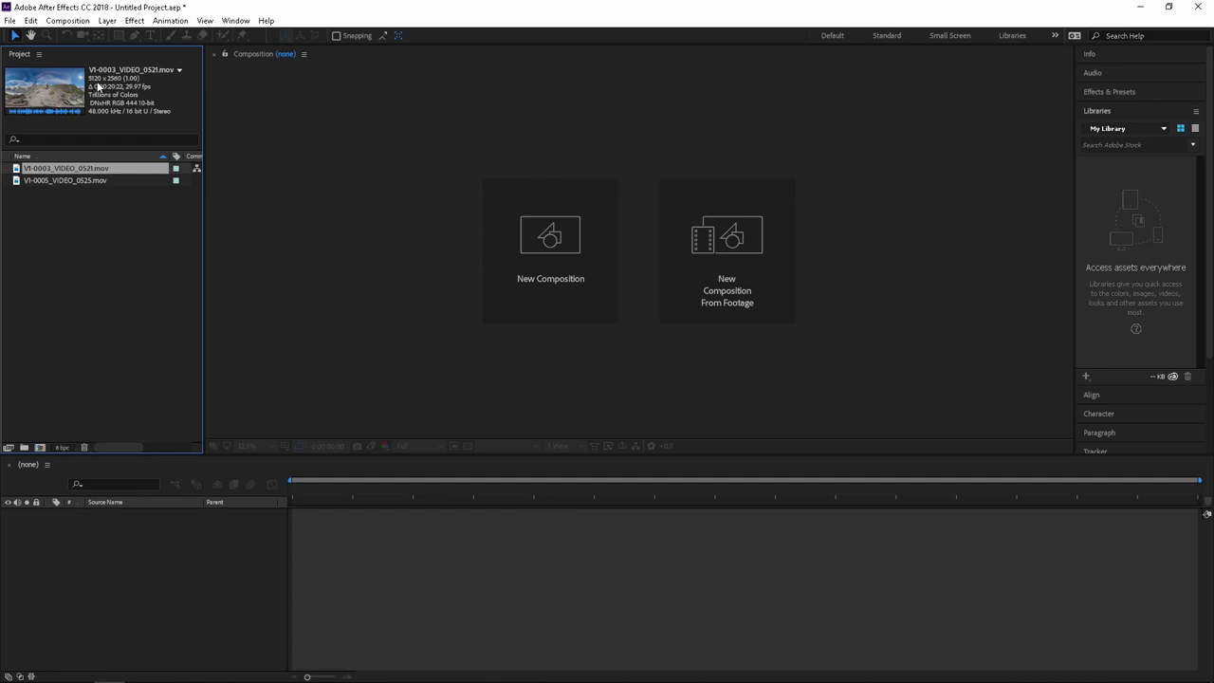
{"action": "left_click", "coordinate": [77, 182]}
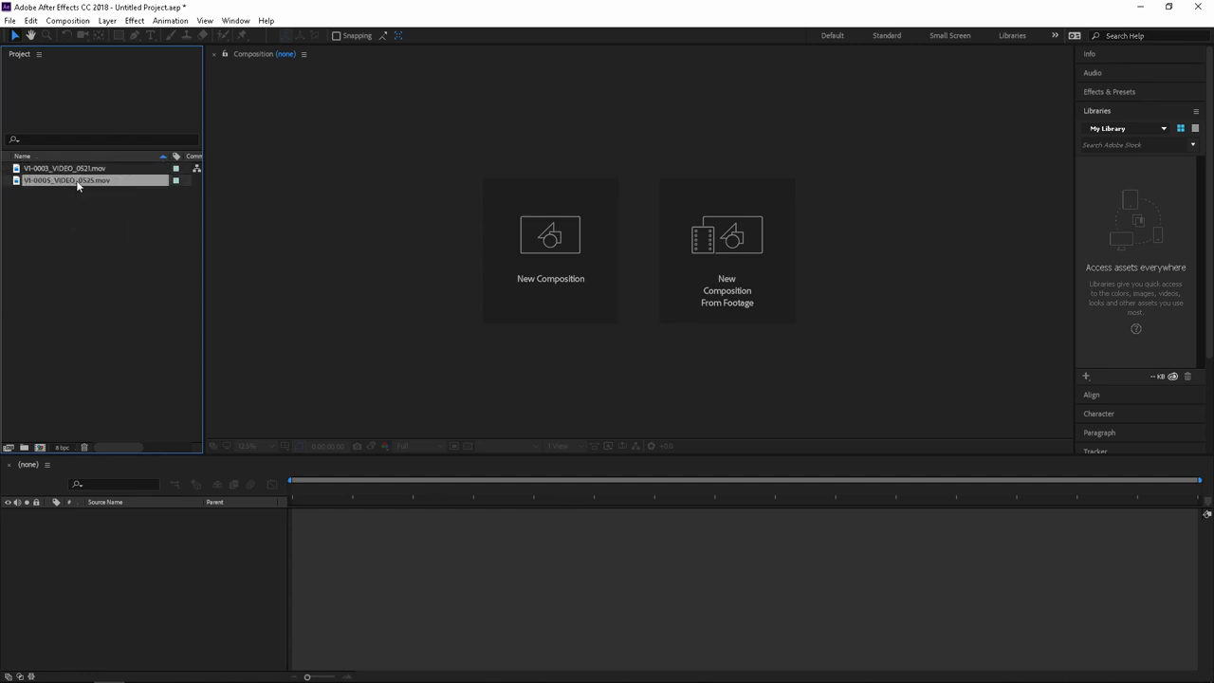
{"action": "left_click", "coordinate": [69, 168], "text": "shift"}
{"action": "left_click_drag", "start_coordinate": [69, 168], "coordinate": [133, 614]}
{"action": "left_click", "coordinate": [485, 374]}
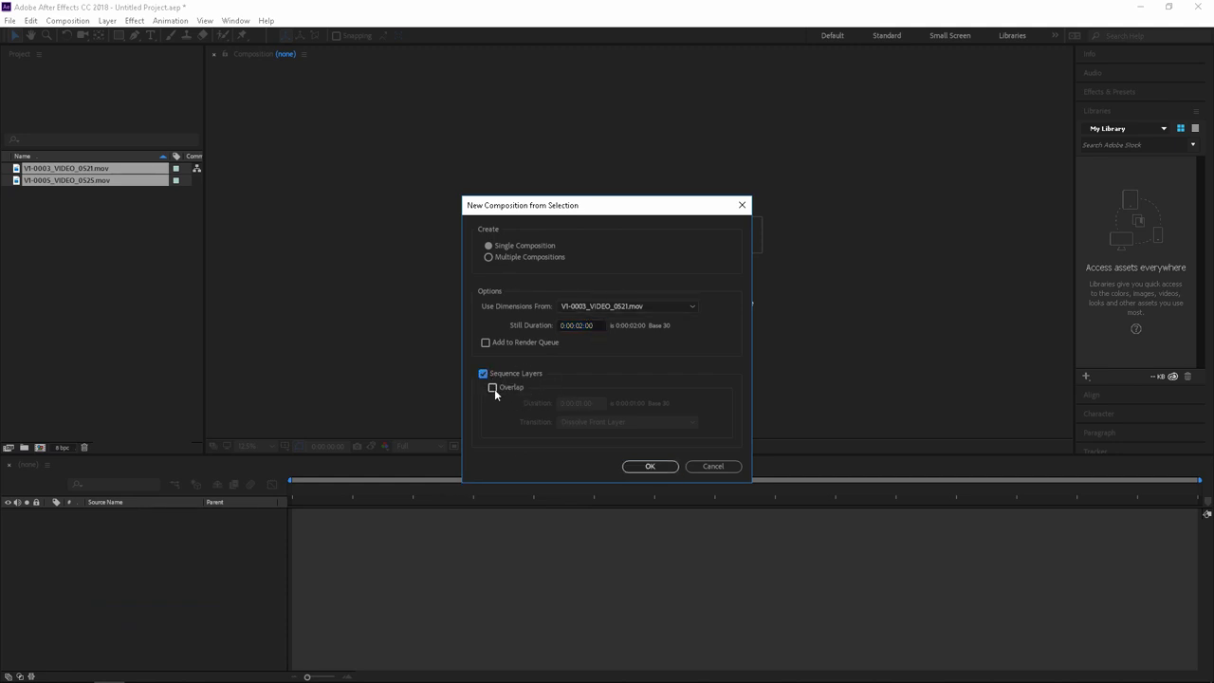
{"action": "left_click", "coordinate": [658, 467]}
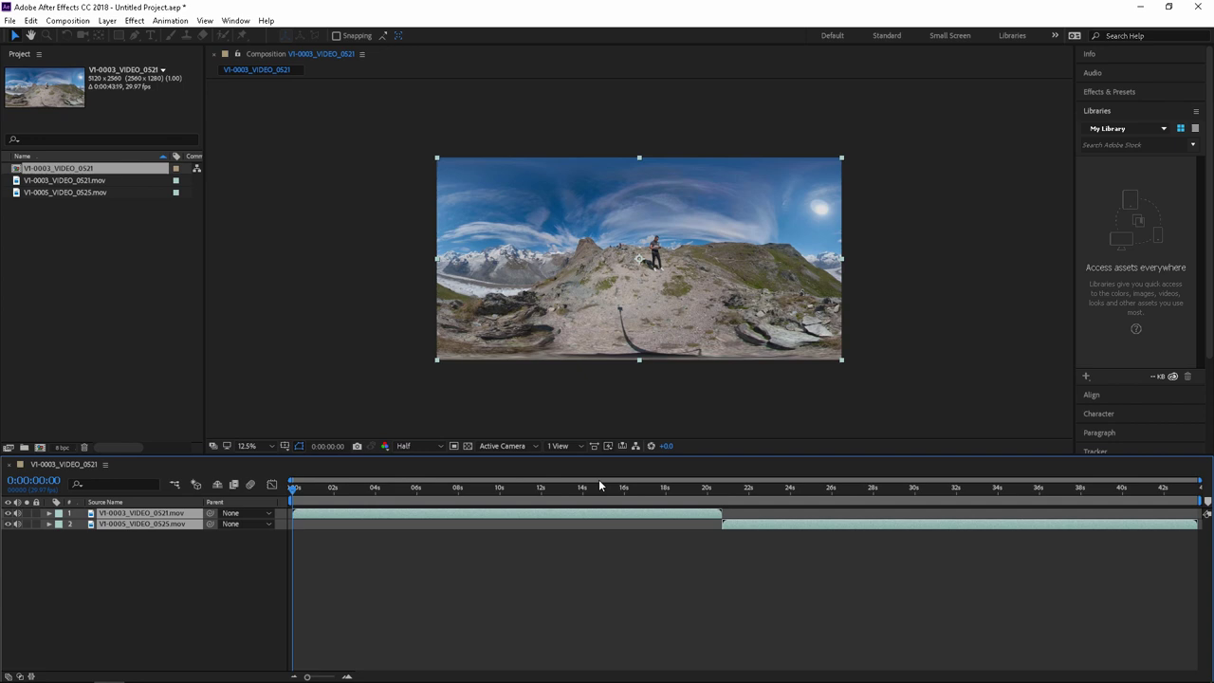
{"action": "left_click", "coordinate": [525, 586]}
{"action": "left_click_drag", "start_coordinate": [675, 502], "coordinate": [685, 501]}
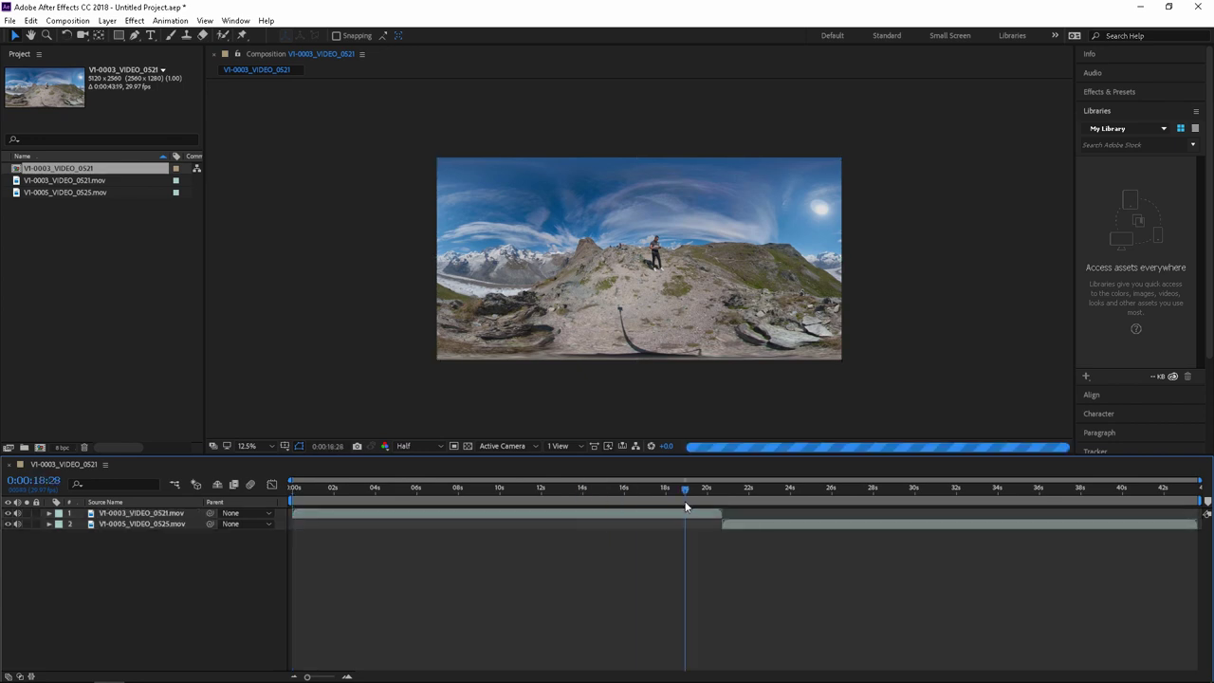
{"action": "left_click", "coordinate": [771, 501]}
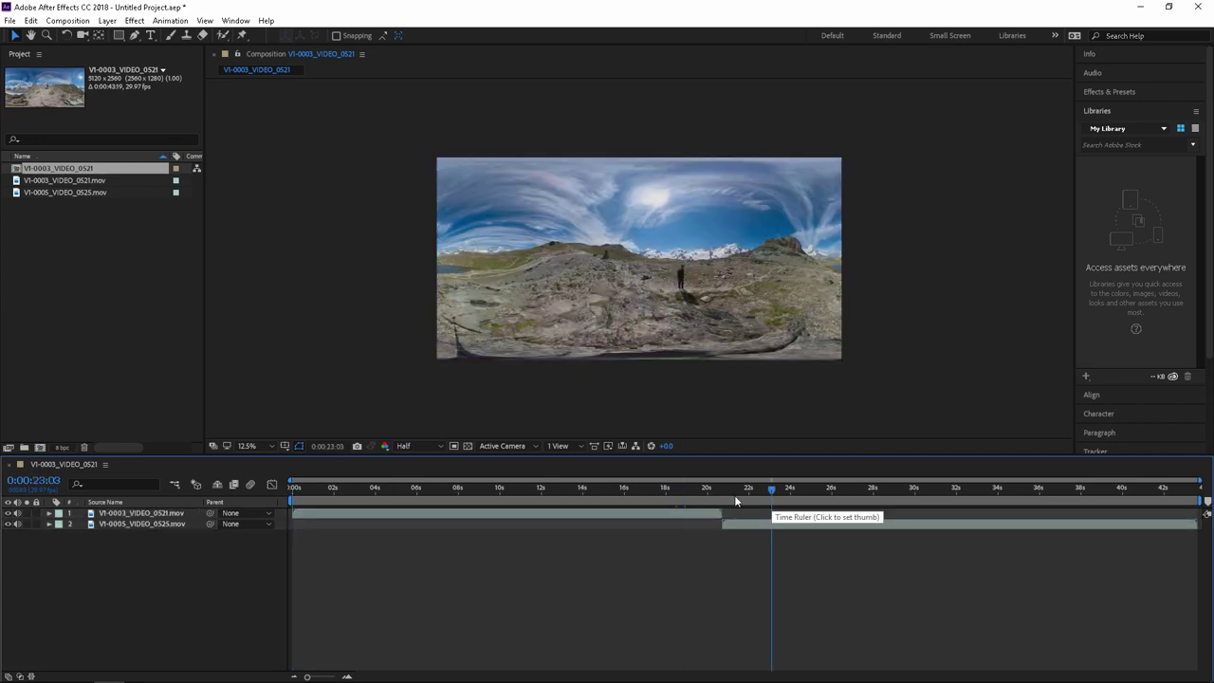
{"action": "left_click", "coordinate": [679, 493]}
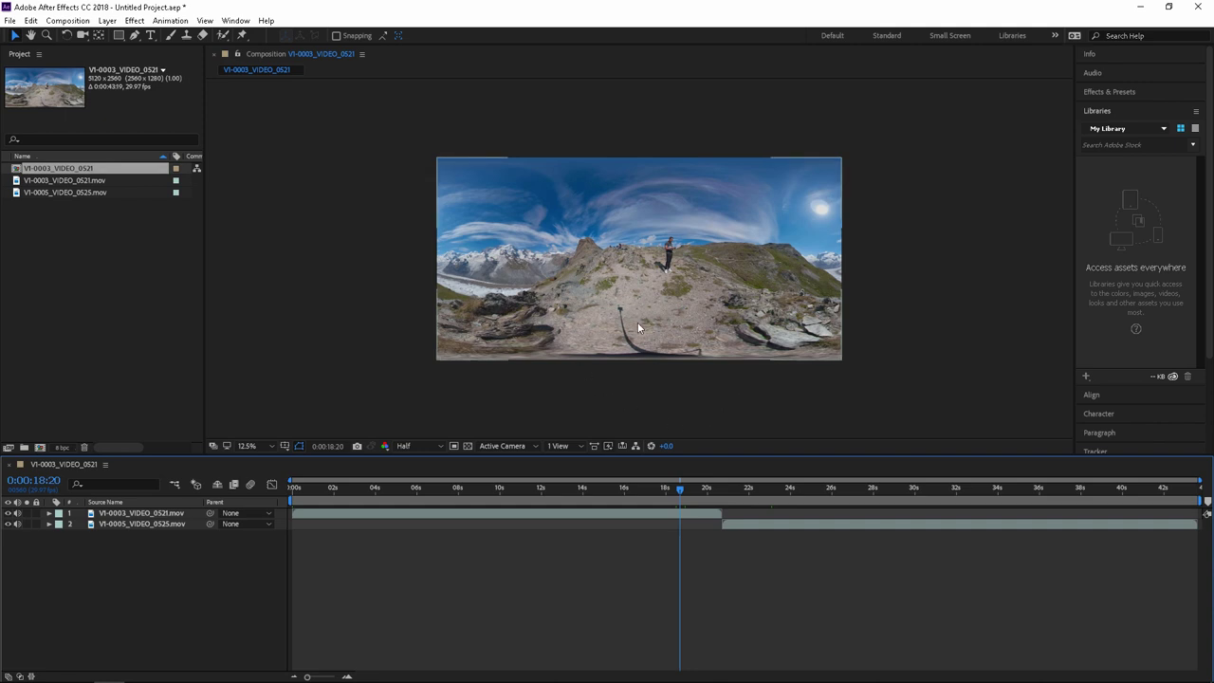
{"action": "left_click", "coordinate": [755, 488]}
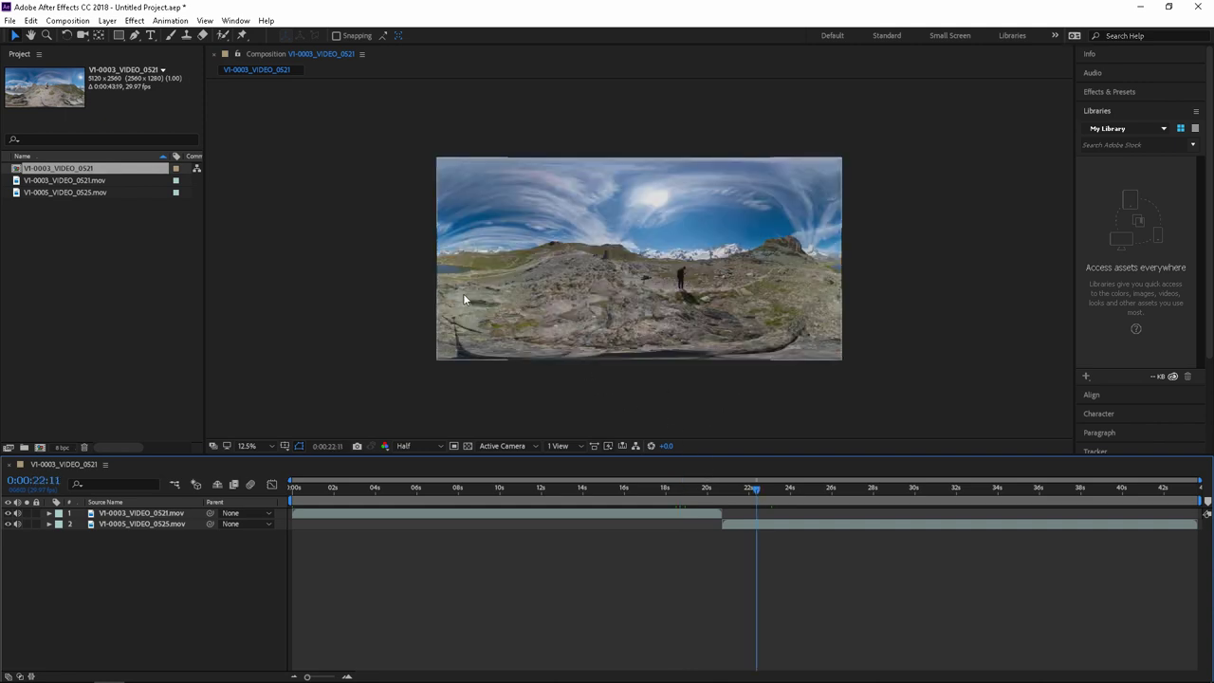
{"action": "left_click", "coordinate": [592, 495]}
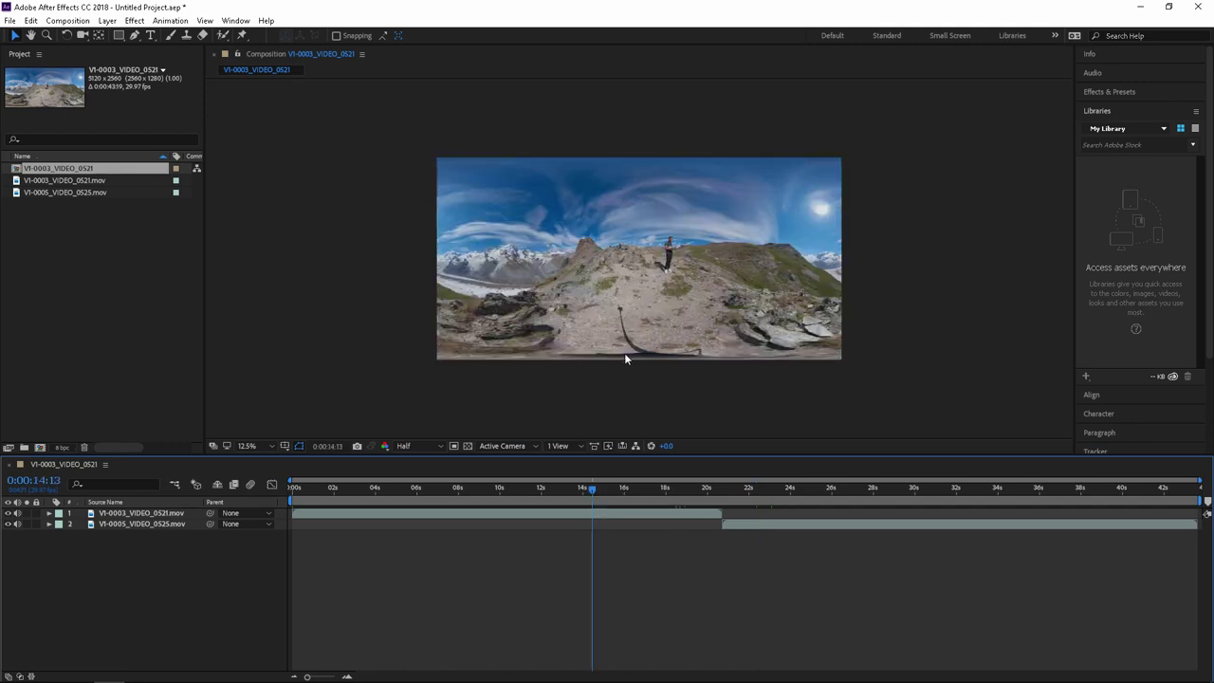
{"action": "left_click", "coordinate": [778, 494]}
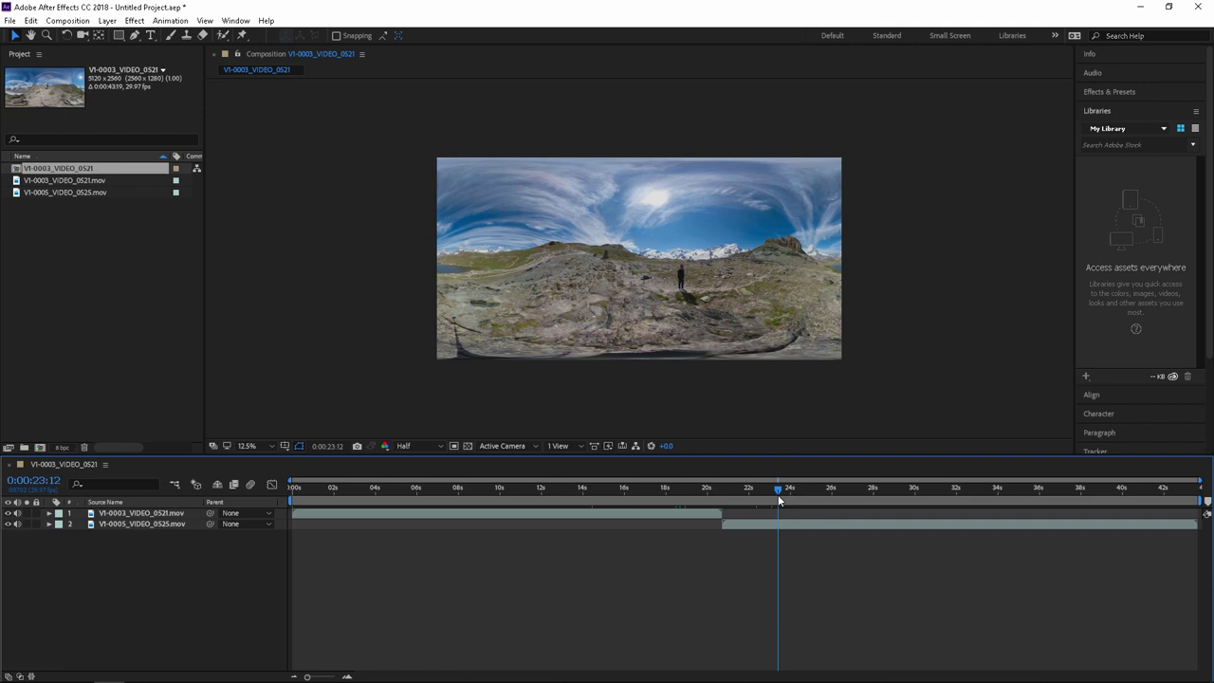
{"action": "key", "text": "Home"}
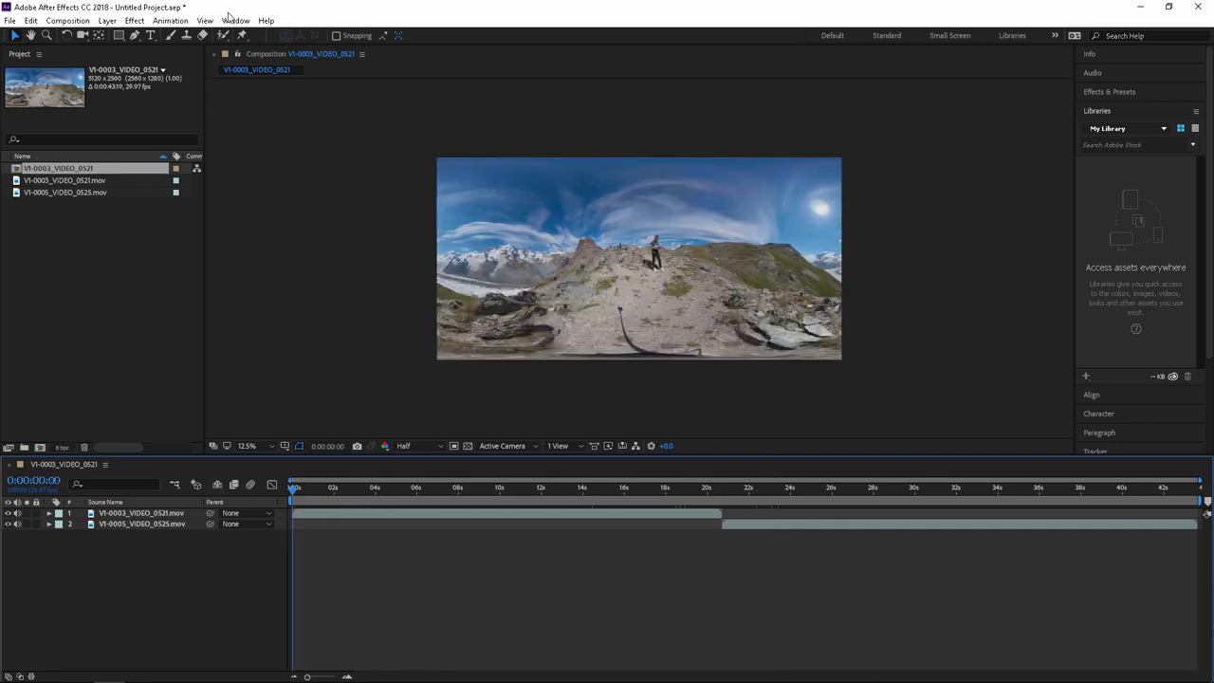
Open the VR Comp Editor.jsx panel from the Window menu.
{"action": "left_click", "coordinate": [235, 20]}
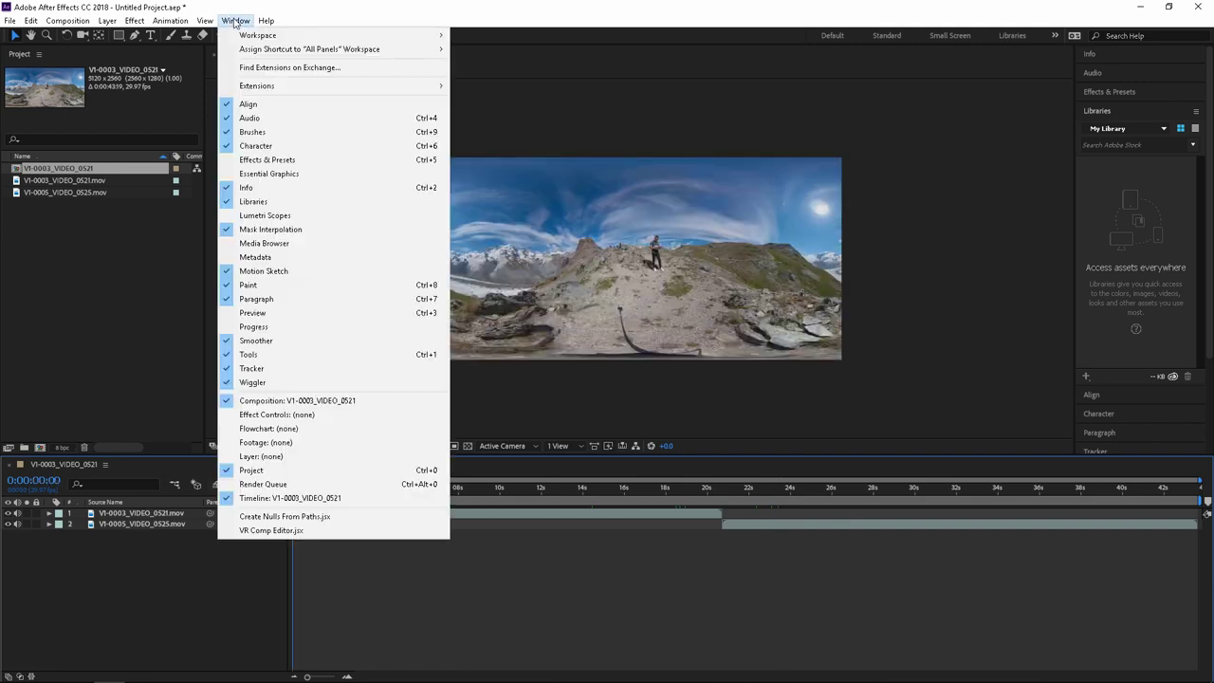
{"action": "left_click", "coordinate": [285, 531]}
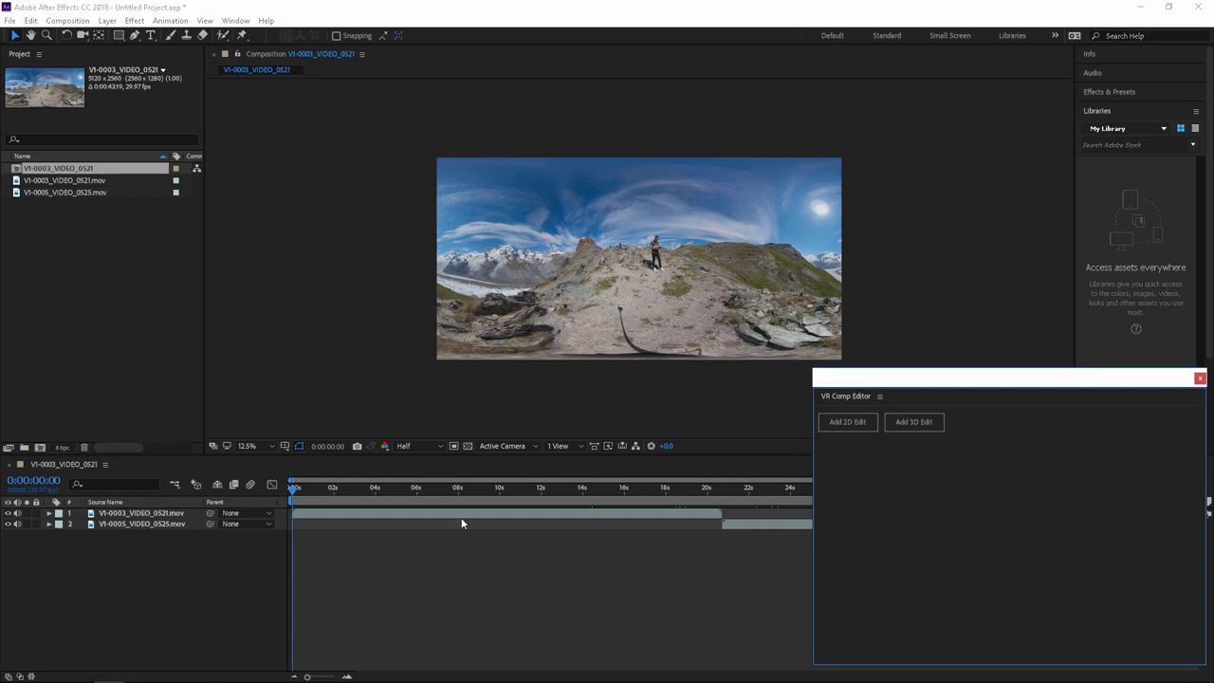
Pre-compose layer 1 into V1-0003_VIDEO_0521.mov Comp 1.
{"action": "left_click", "coordinate": [142, 514]}
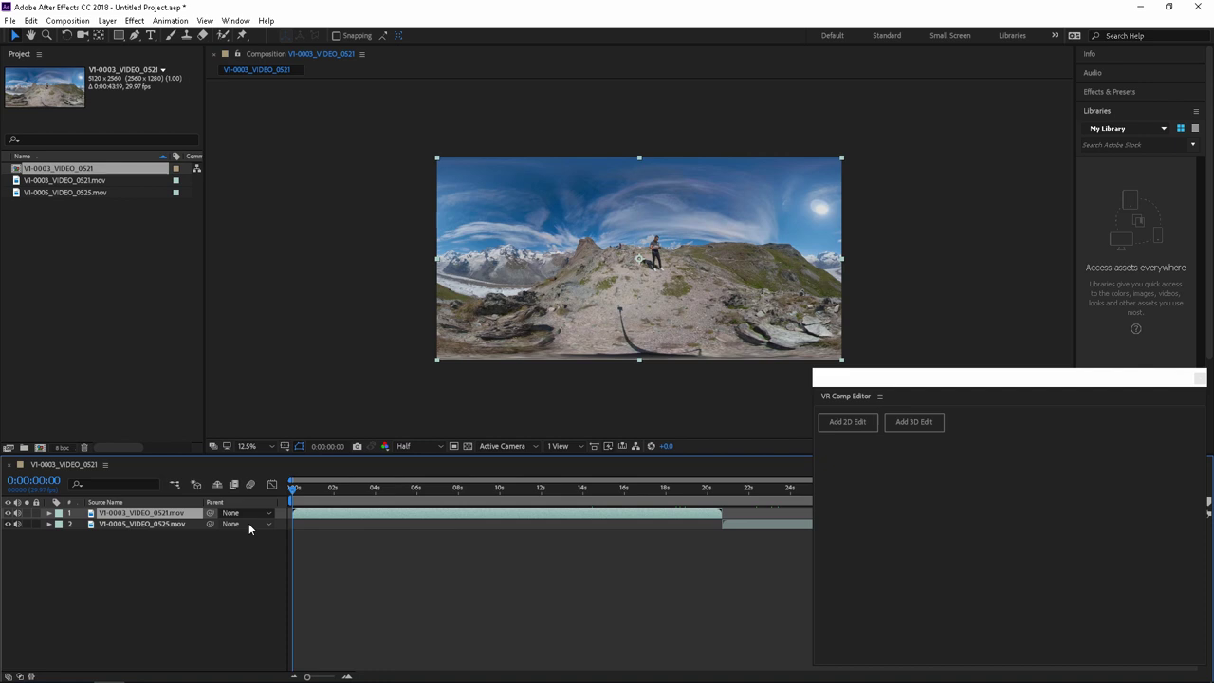
{"action": "key", "text": "ctrl+shift+c"}
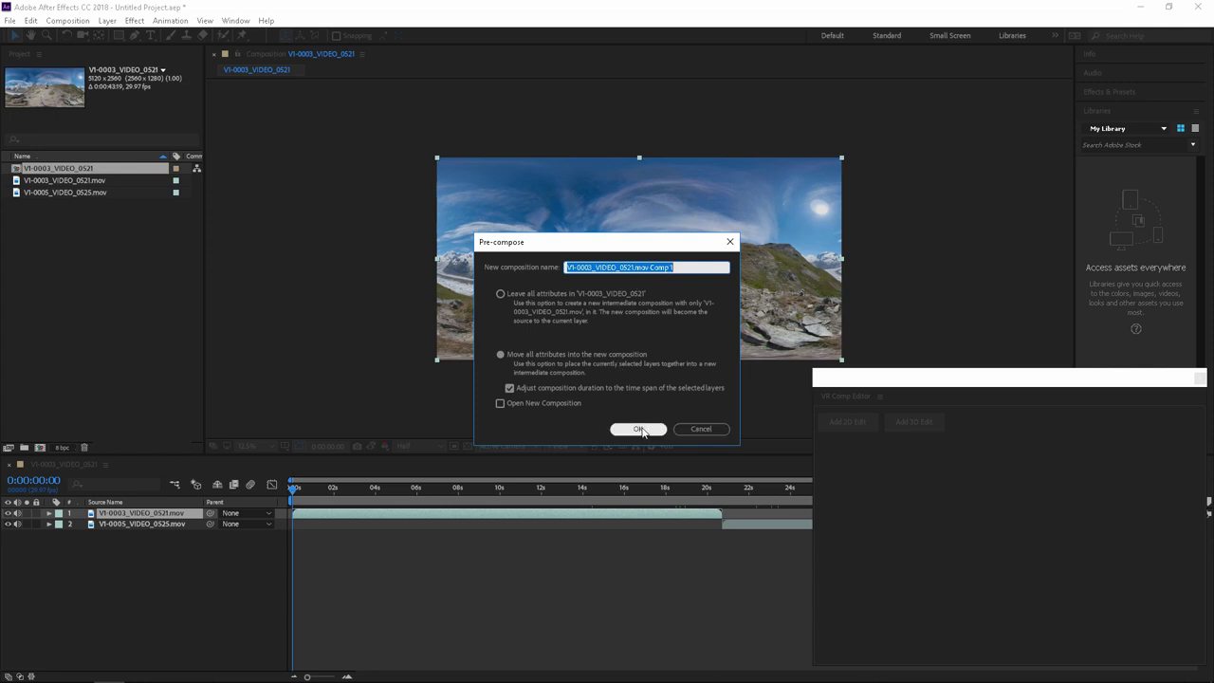
{"action": "left_click", "coordinate": [640, 429]}
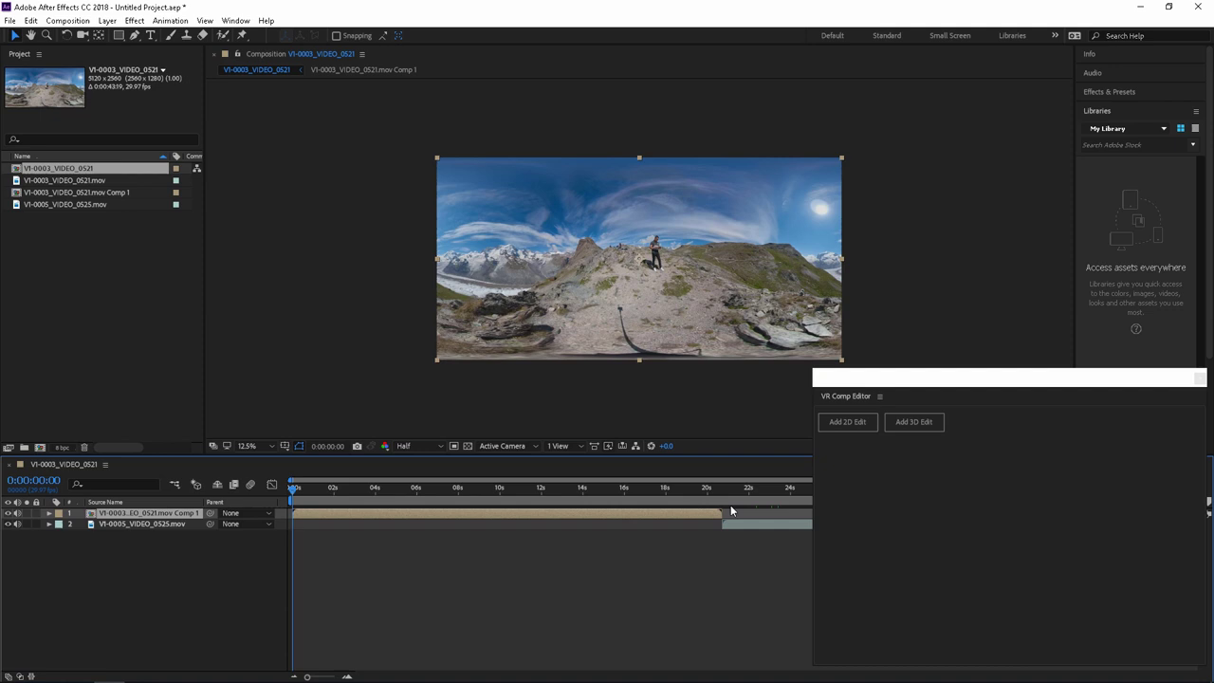
Preview the nested precomp, then go back to the main sequence.
{"action": "double_click", "coordinate": [163, 515]}
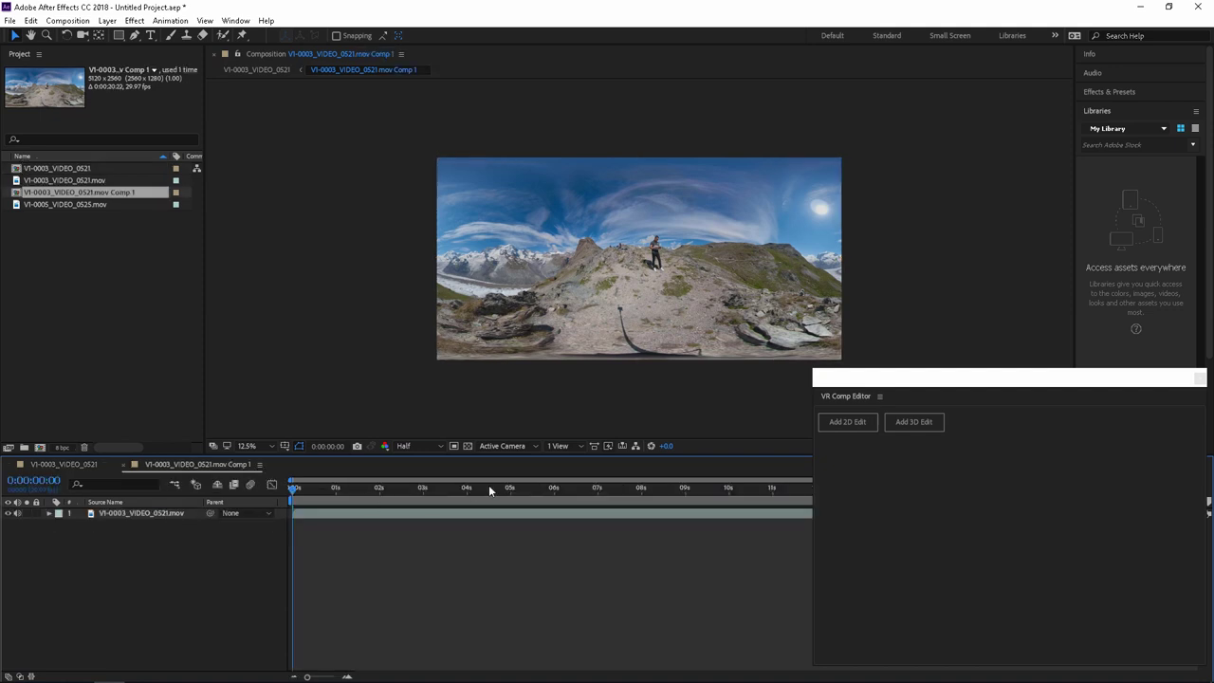
{"action": "left_click_drag", "start_coordinate": [662, 490], "coordinate": [316, 503]}
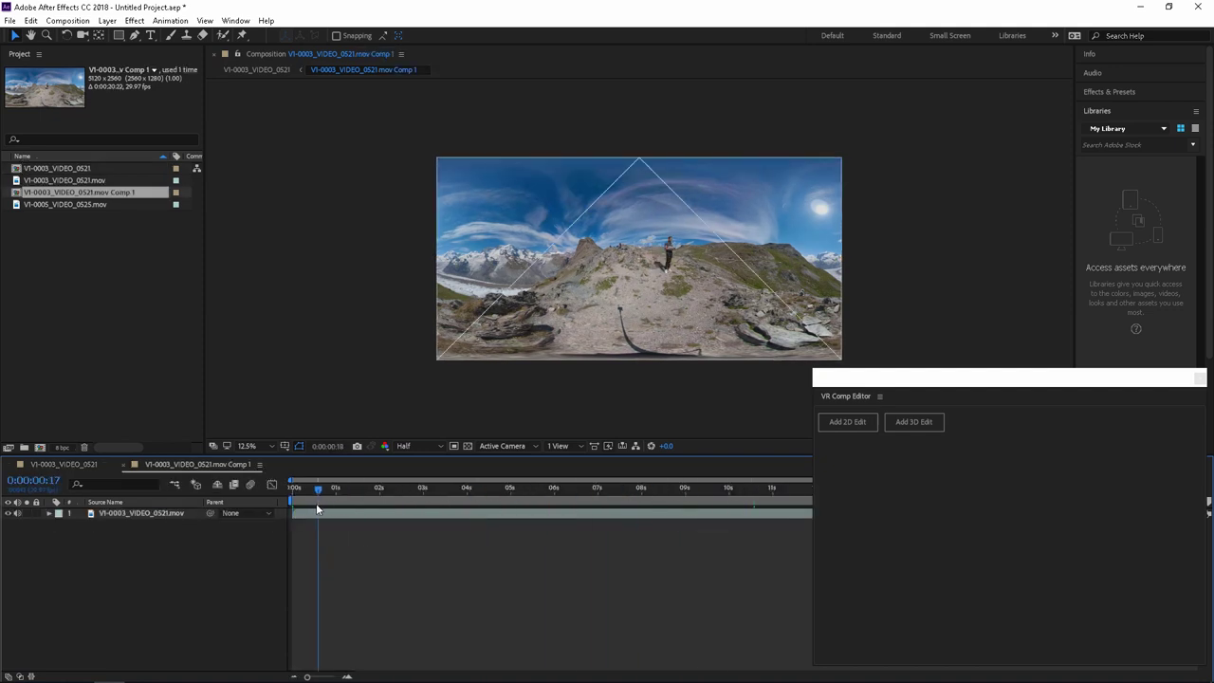
{"action": "key", "text": "period"}
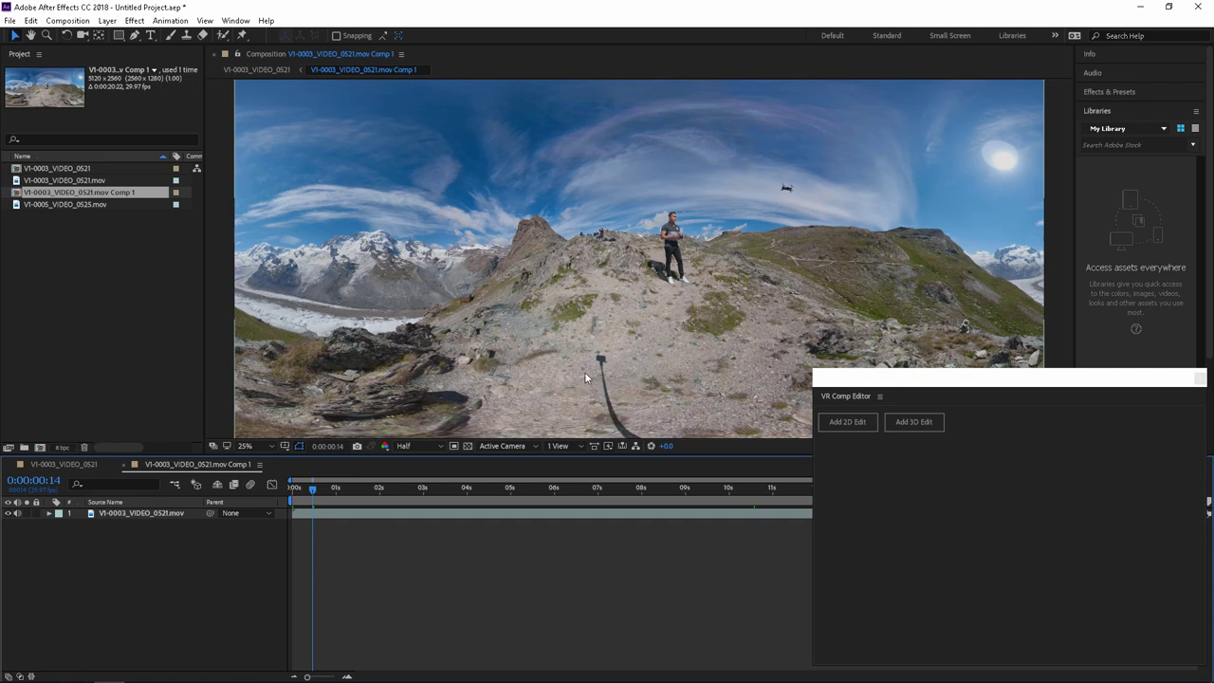
{"action": "key", "text": "comma"}
{"action": "key", "text": "Home"}
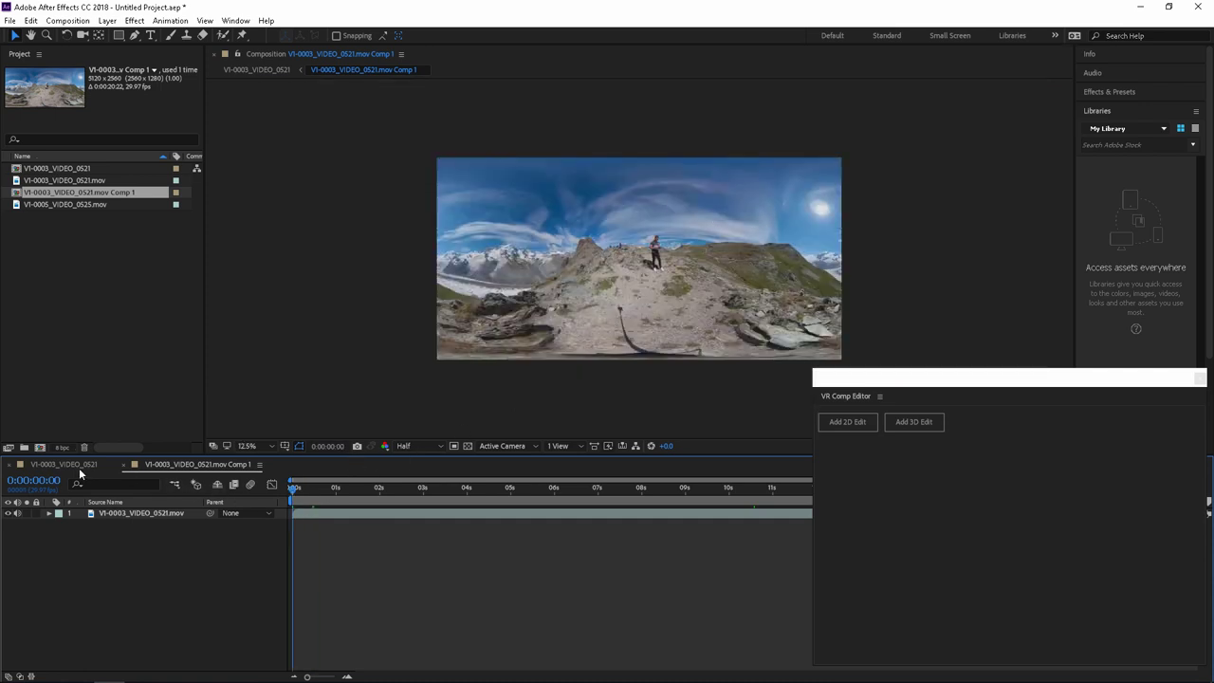
{"action": "left_click", "coordinate": [76, 465]}
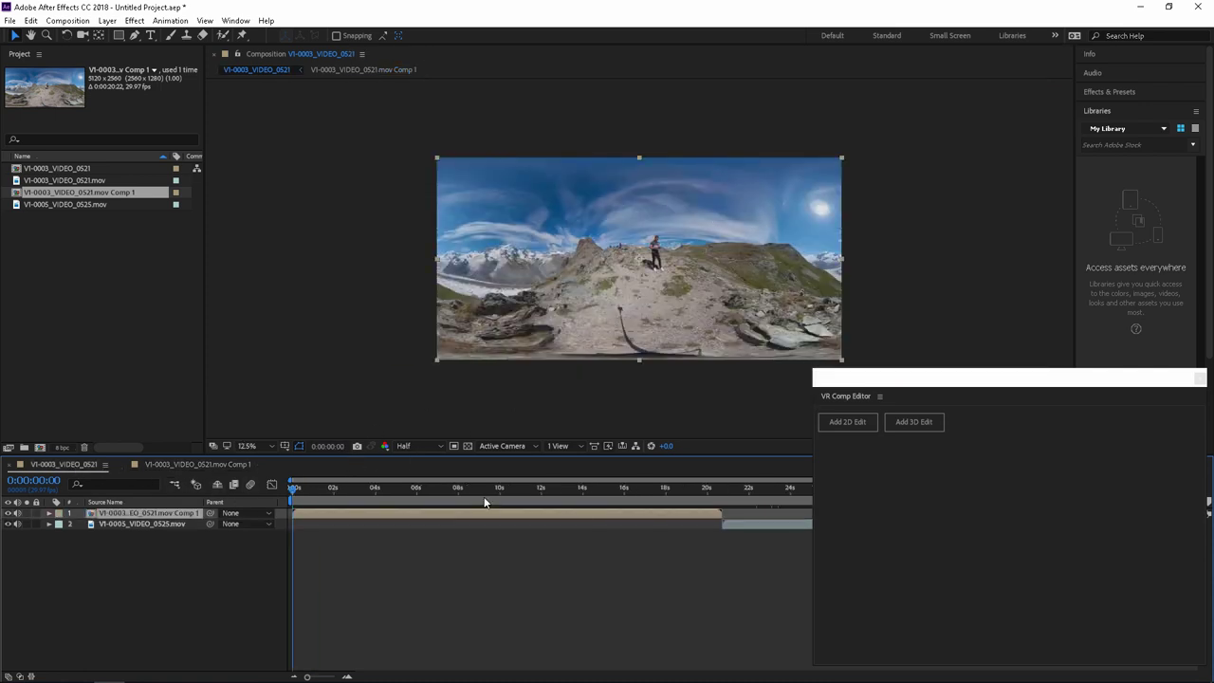
Add a 1920-wide 16:9 VR 2D edit of the nested first-clip layer, creating VR2 Edit 1.
{"action": "left_click", "coordinate": [139, 524]}
{"action": "left_click", "coordinate": [139, 513]}
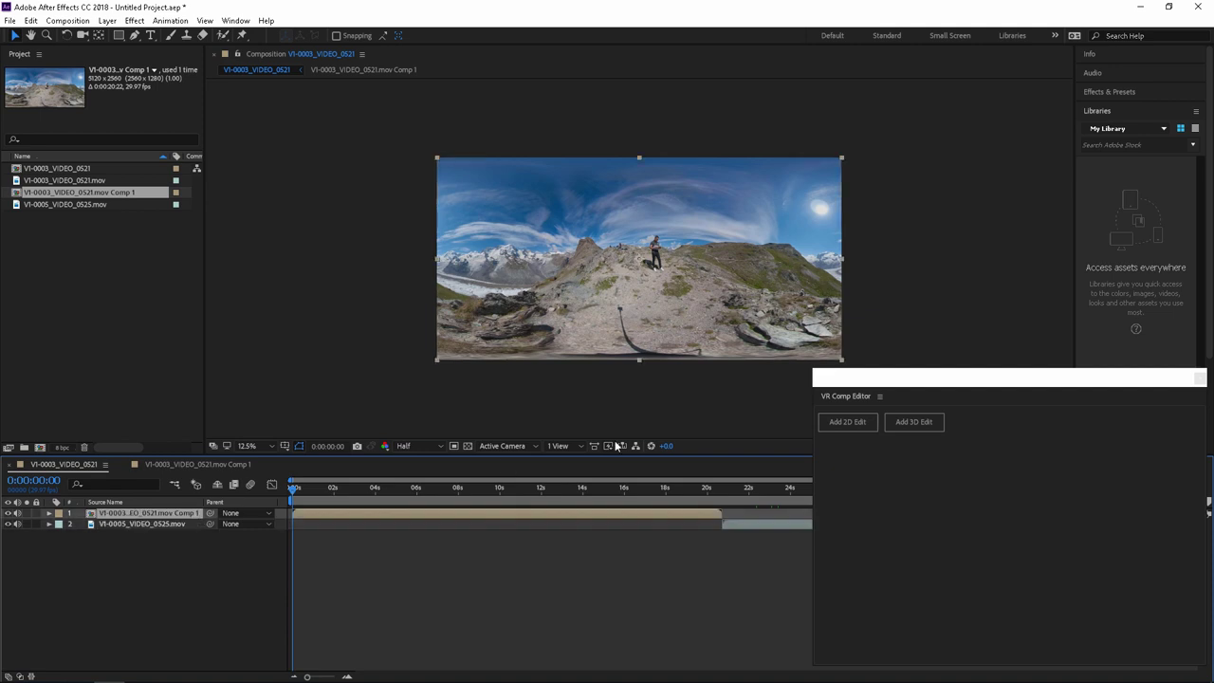
{"action": "left_click", "coordinate": [838, 421]}
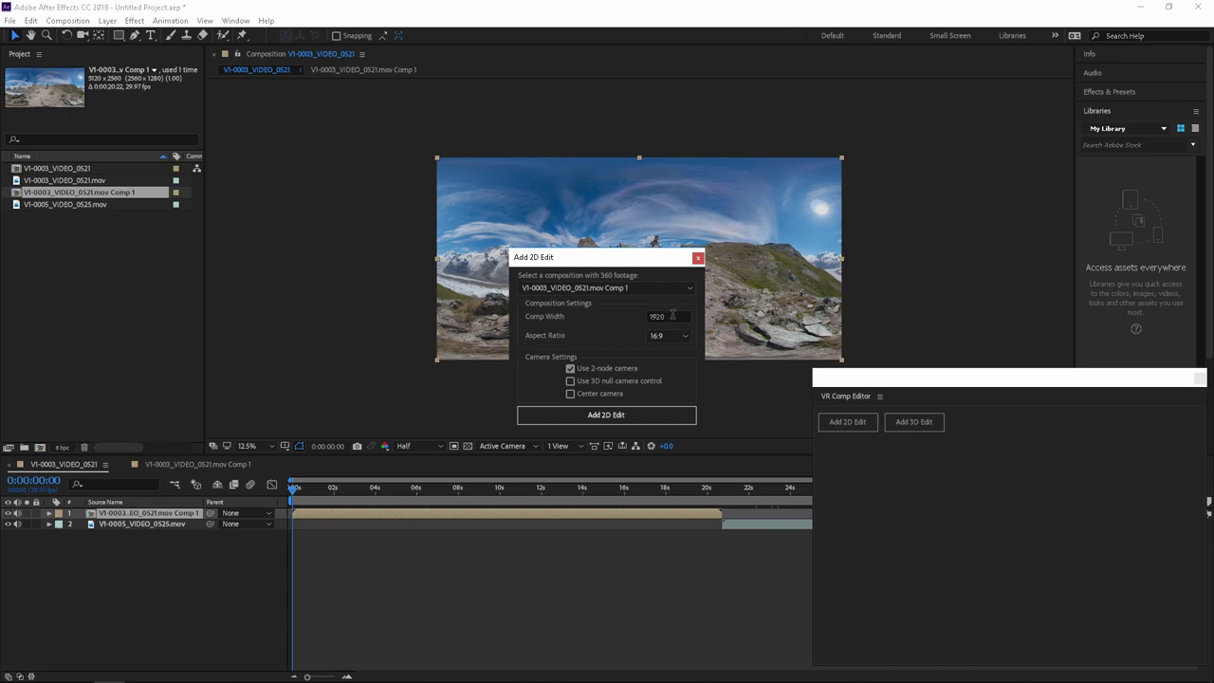
{"action": "double_click", "coordinate": [673, 317]}
{"action": "left_click", "coordinate": [607, 418]}
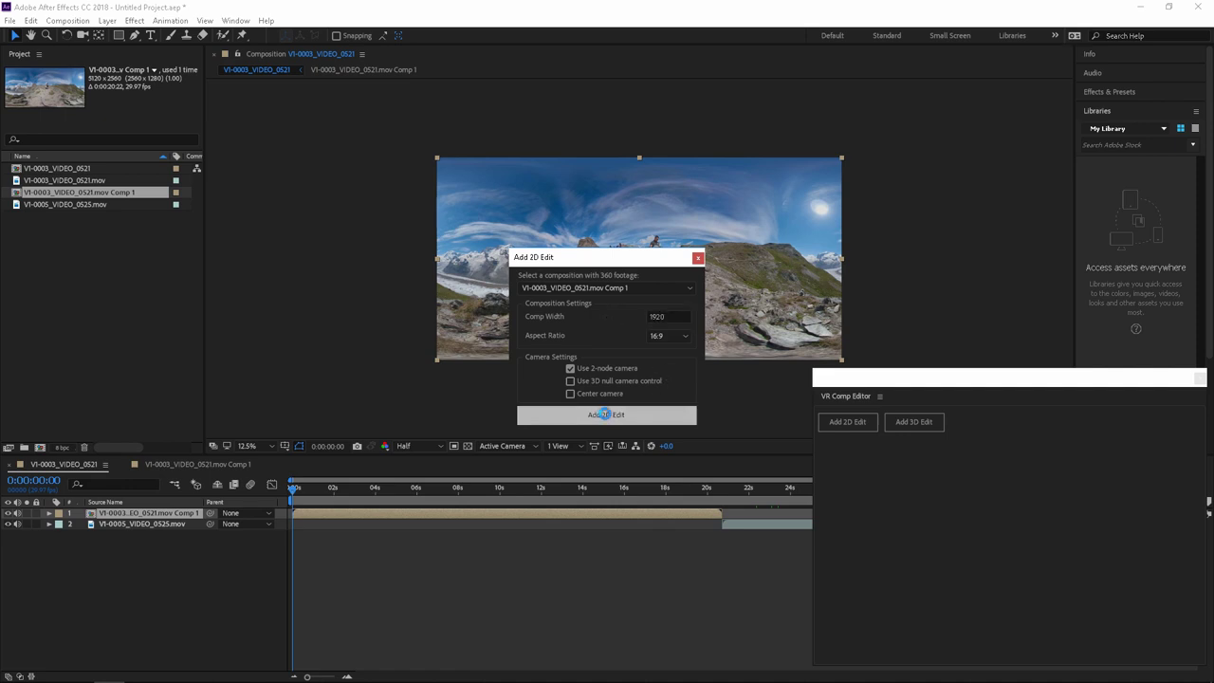
{"action": "key", "text": "period"}
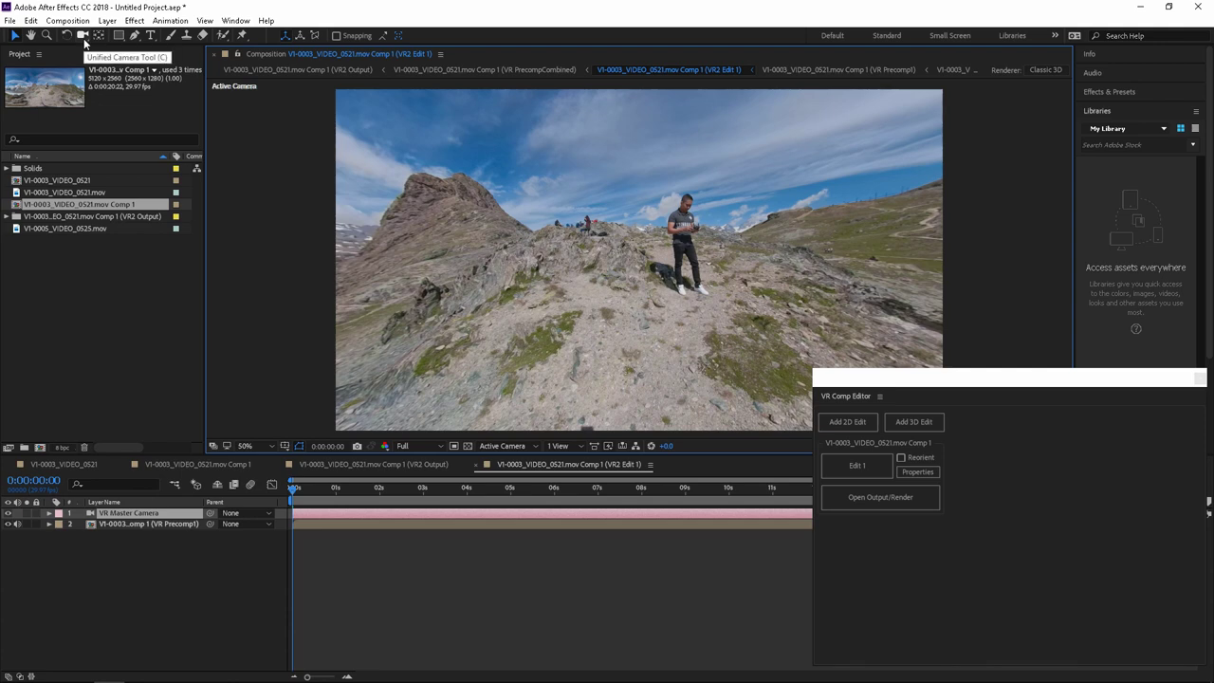
Orbit the VR2 Edit 1 camera straight down to frame the monopod on the ground.
{"action": "left_click", "coordinate": [83, 38]}
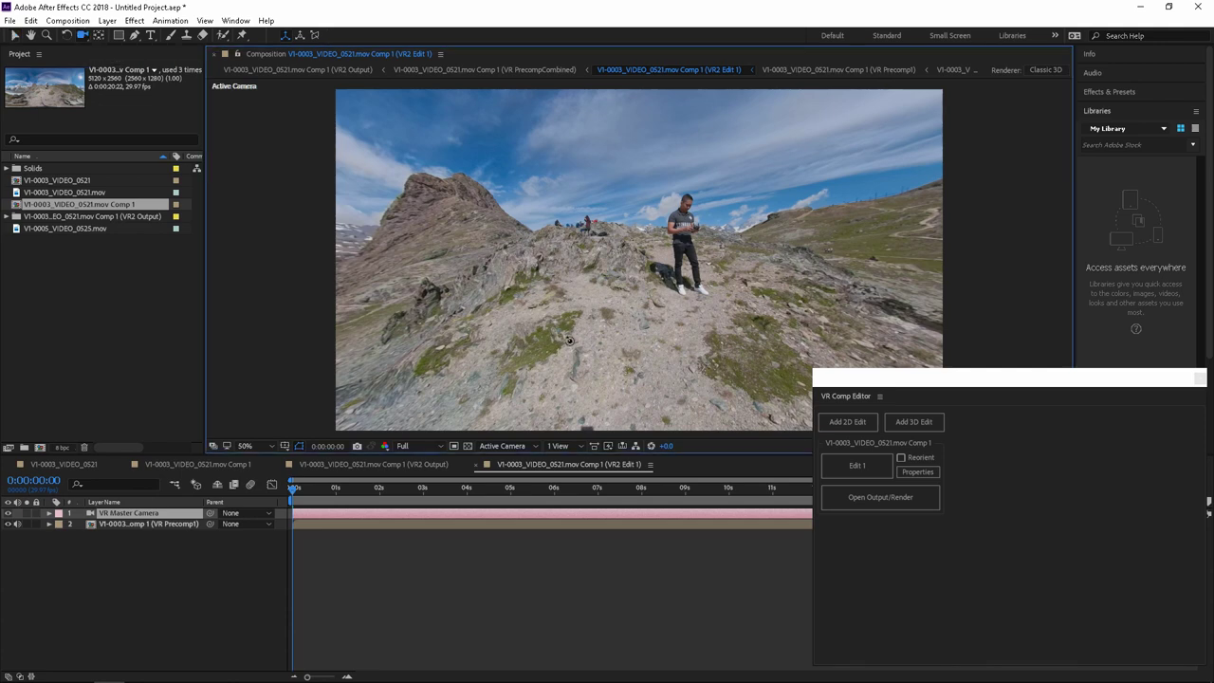
{"action": "left_click_drag", "start_coordinate": [569, 339], "coordinate": [680, 221]}
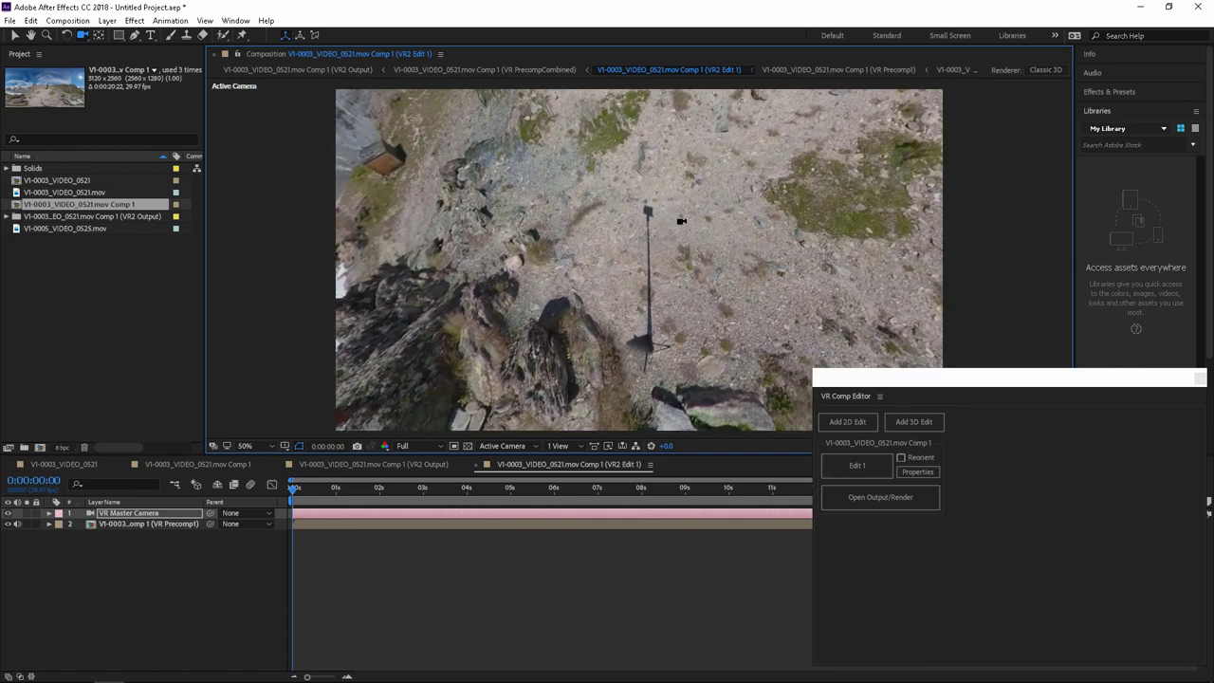
{"action": "left_click_drag", "start_coordinate": [681, 221], "coordinate": [677, 220]}
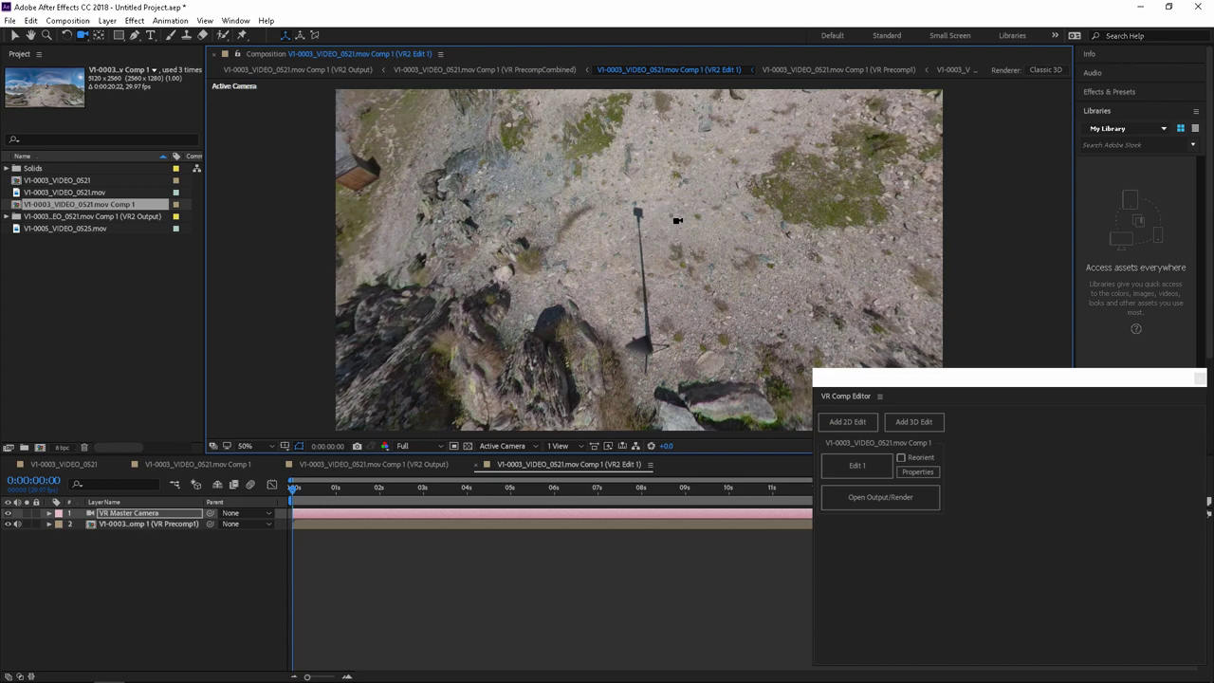
{"action": "left_click", "coordinate": [14, 36]}
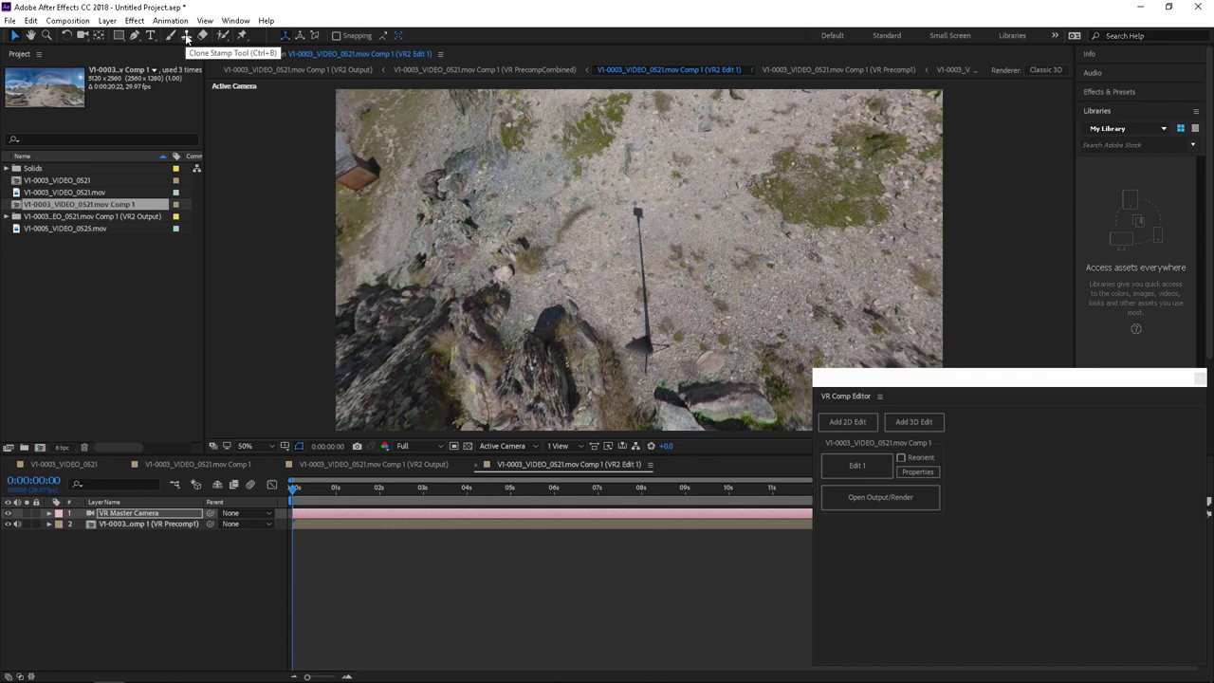
Open the VR Precomp1 layer for Clone Stamp painting, zoomed to 100% on the pole.
{"action": "left_click", "coordinate": [186, 36]}
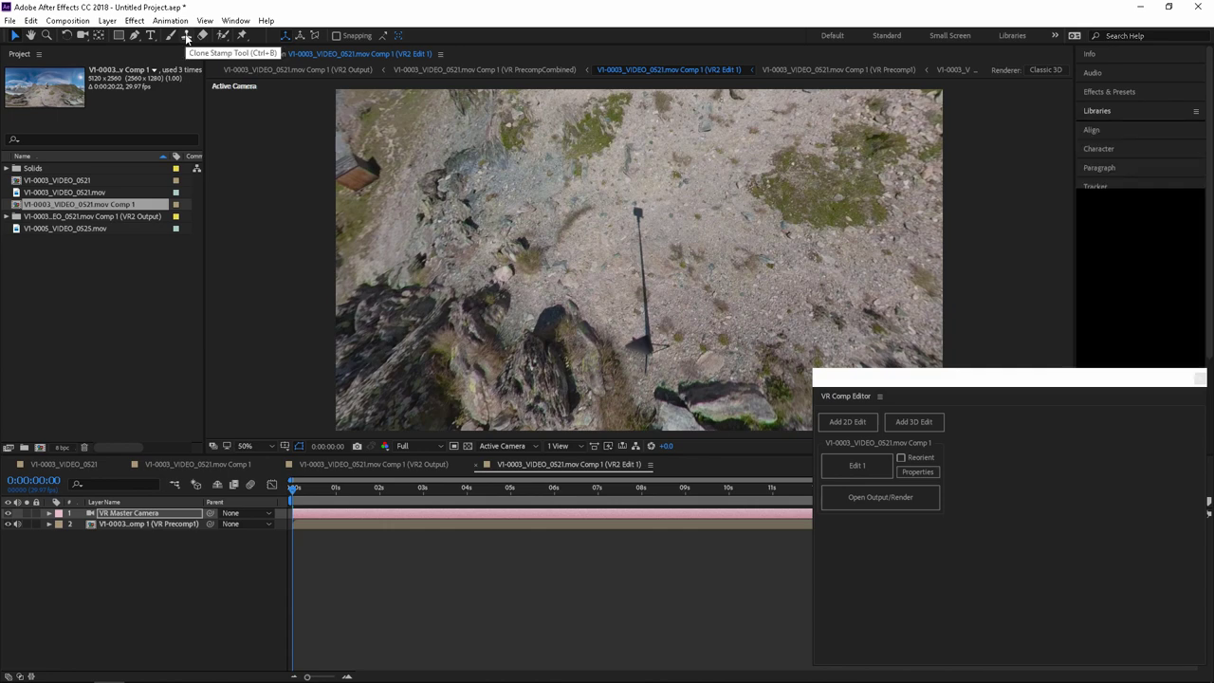
{"action": "double_click", "coordinate": [667, 297]}
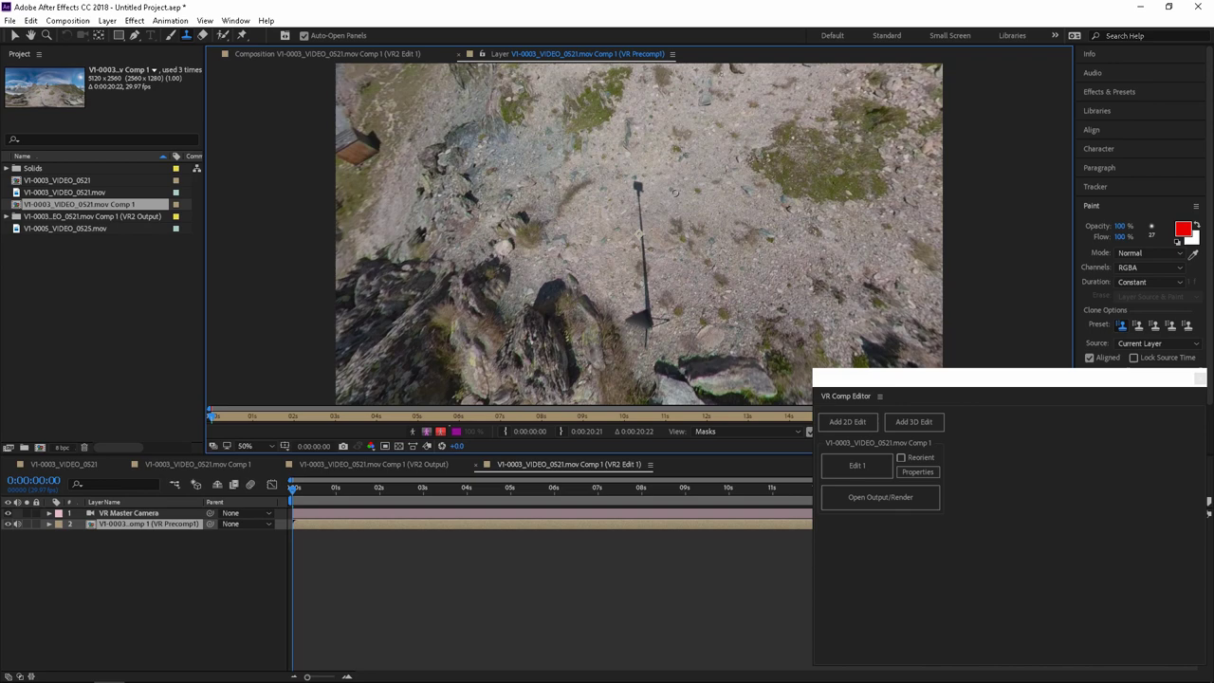
{"action": "key", "text": "period"}
{"action": "left_click_drag", "start_coordinate": [707, 186], "coordinate": [582, 149]}
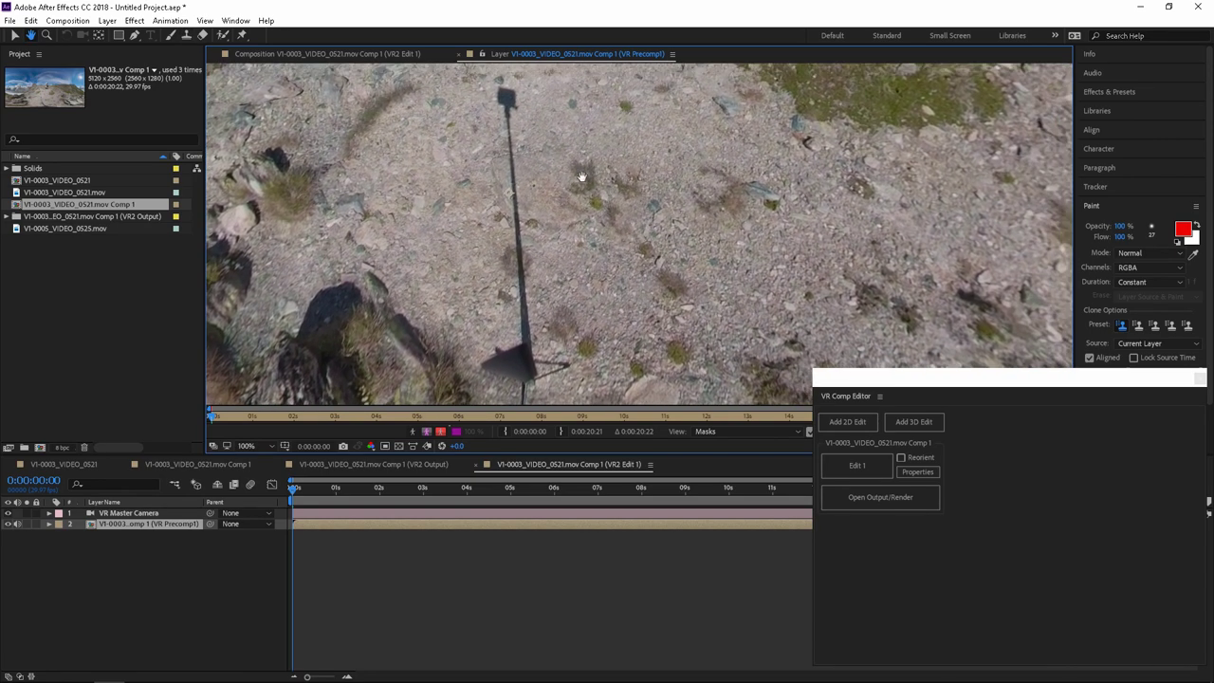
{"action": "key", "text": "ctrl+b"}
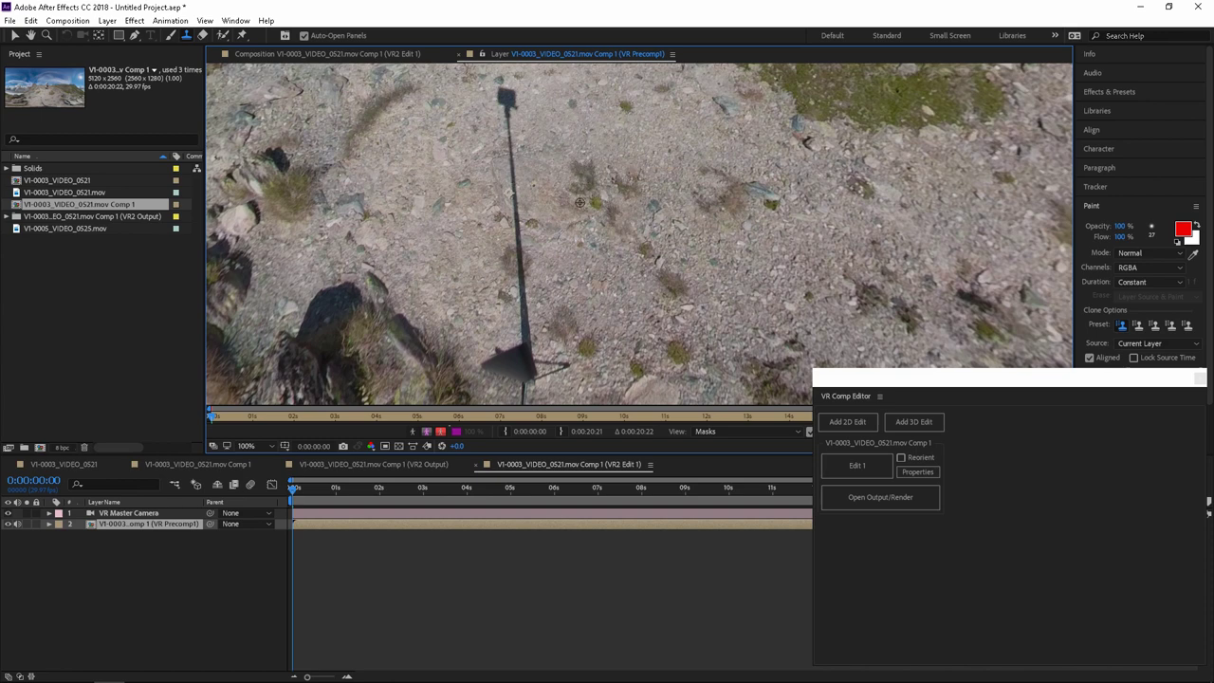
Sample clean gravel and clone it over the pole and its shadow triangle.
{"action": "scroll", "coordinate": [580, 202], "scroll_direction": "down", "scroll_amount": 2}
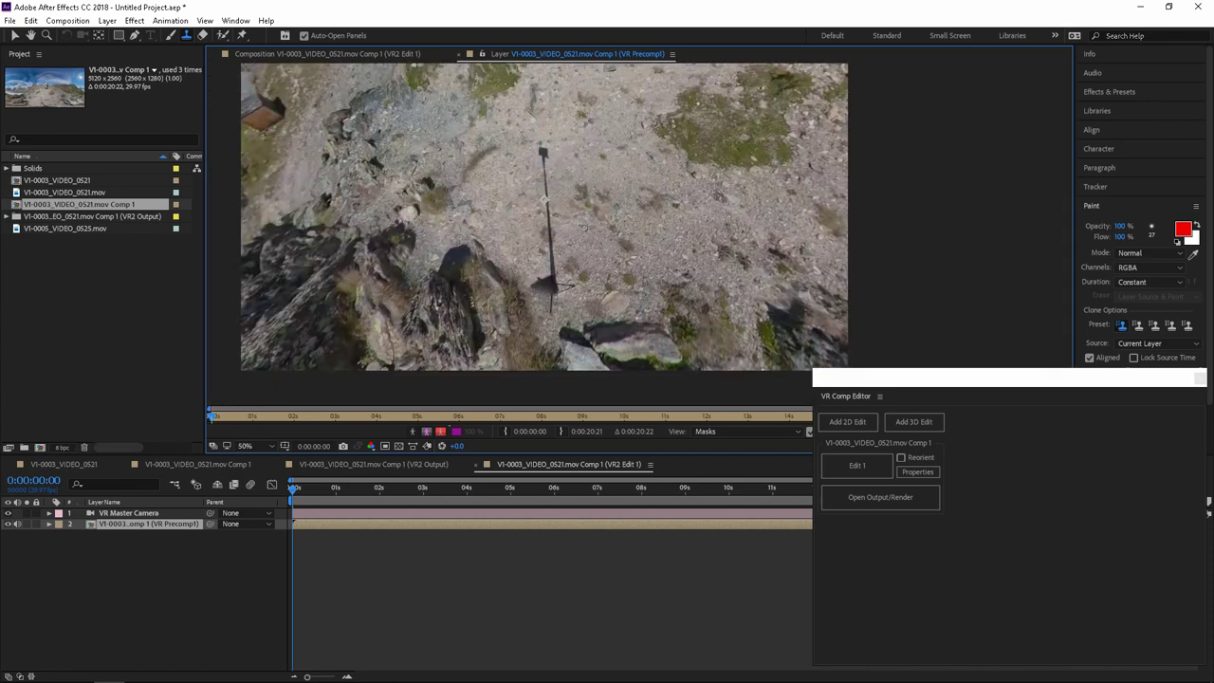
{"action": "left_click", "coordinate": [563, 152], "text": "alt"}
{"action": "scroll", "coordinate": [560, 151], "scroll_direction": "up", "scroll_amount": 2}
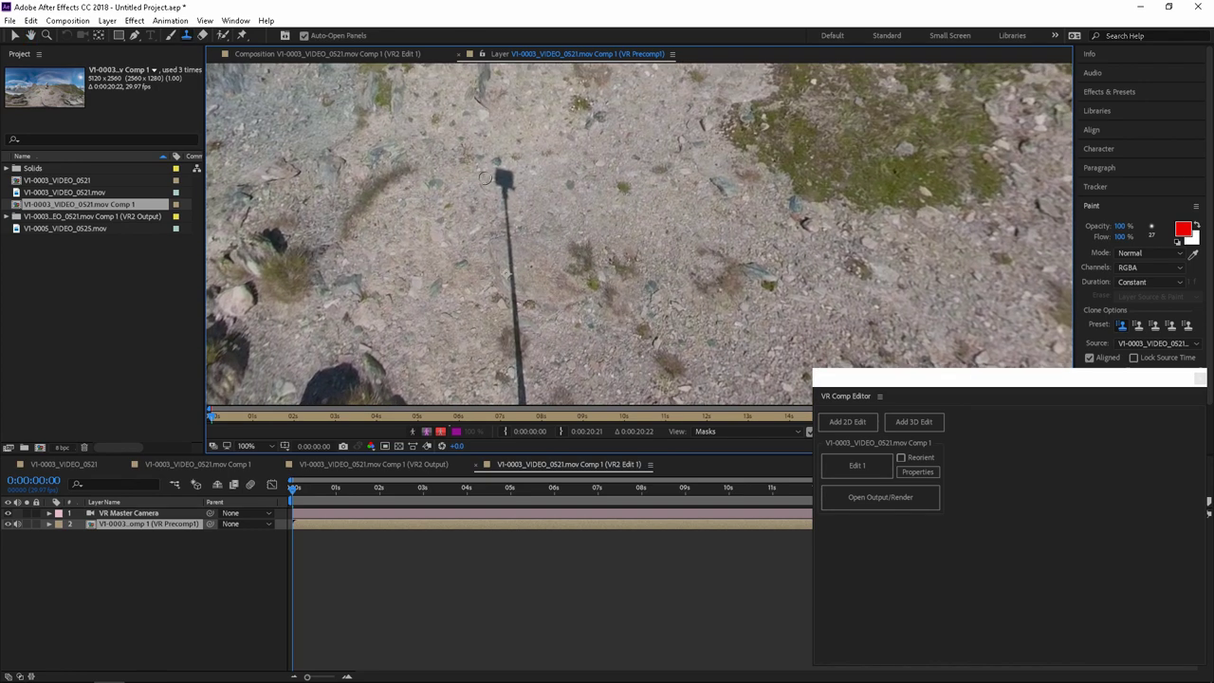
{"action": "mouse_move", "coordinate": [494, 172]}
{"action": "left_mouse_down"}
{"action": "mouse_move", "coordinate": [509, 300]}
{"action": "mouse_move", "coordinate": [506, 235]}
{"action": "mouse_move", "coordinate": [528, 259]}
{"action": "mouse_move", "coordinate": [522, 219]}
{"action": "mouse_move", "coordinate": [495, 184]}
{"action": "mouse_move", "coordinate": [507, 318]}
{"action": "mouse_move", "coordinate": [541, 341]}
{"action": "mouse_move", "coordinate": [575, 308]}
{"action": "left_mouse_up"}
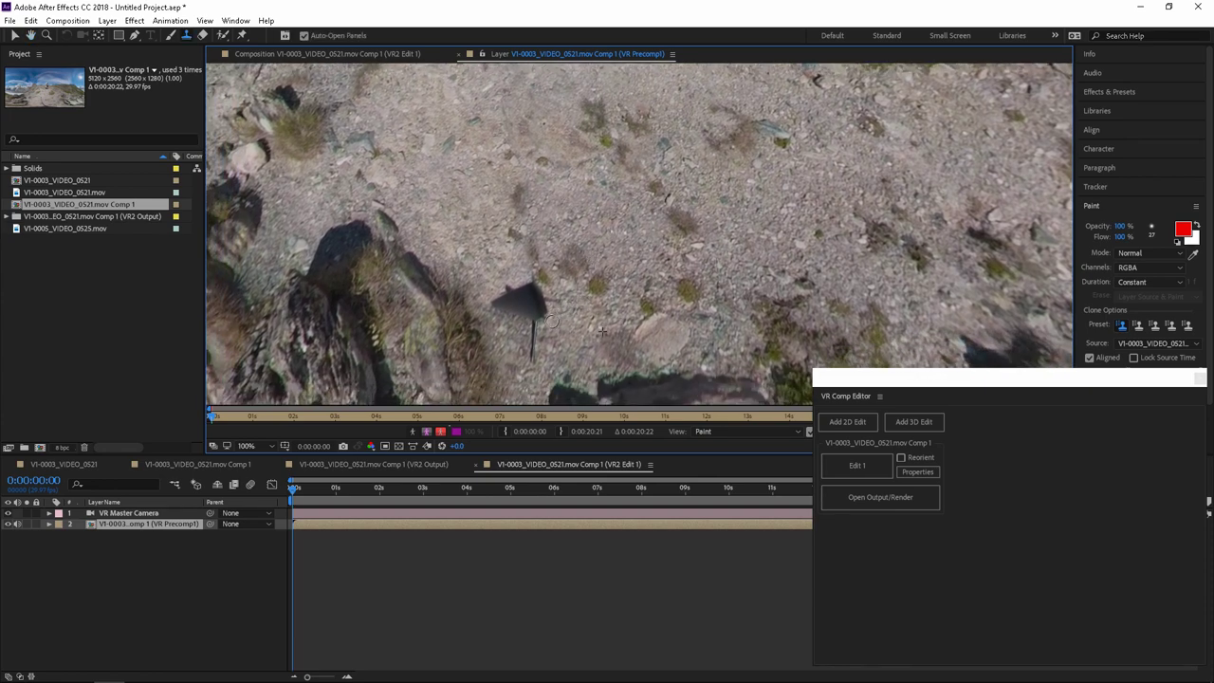
{"action": "left_click_drag", "start_coordinate": [533, 351], "coordinate": [535, 295]}
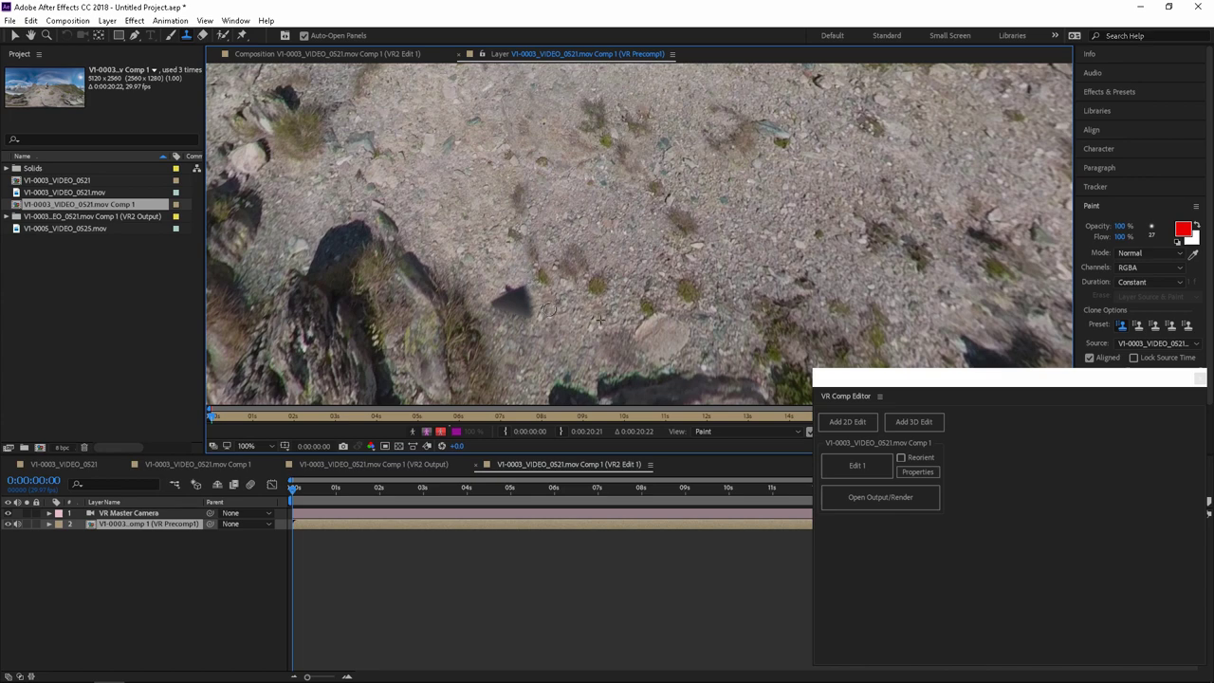
{"action": "mouse_move", "coordinate": [541, 301]}
{"action": "left_mouse_down"}
{"action": "mouse_move", "coordinate": [514, 288]}
{"action": "mouse_move", "coordinate": [493, 298]}
{"action": "mouse_move", "coordinate": [522, 311]}
{"action": "left_mouse_up"}
{"action": "scroll", "coordinate": [588, 300], "scroll_direction": "down", "scroll_amount": 4}
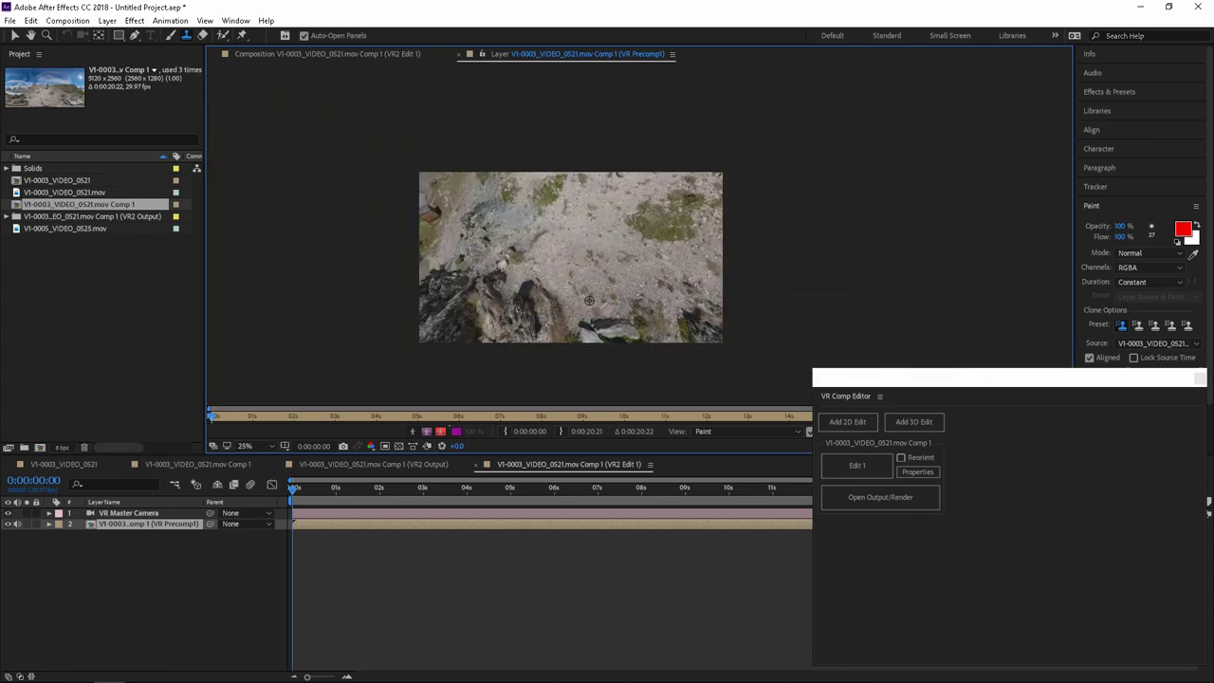
{"action": "scroll", "coordinate": [589, 300], "scroll_direction": "up", "scroll_amount": 2}
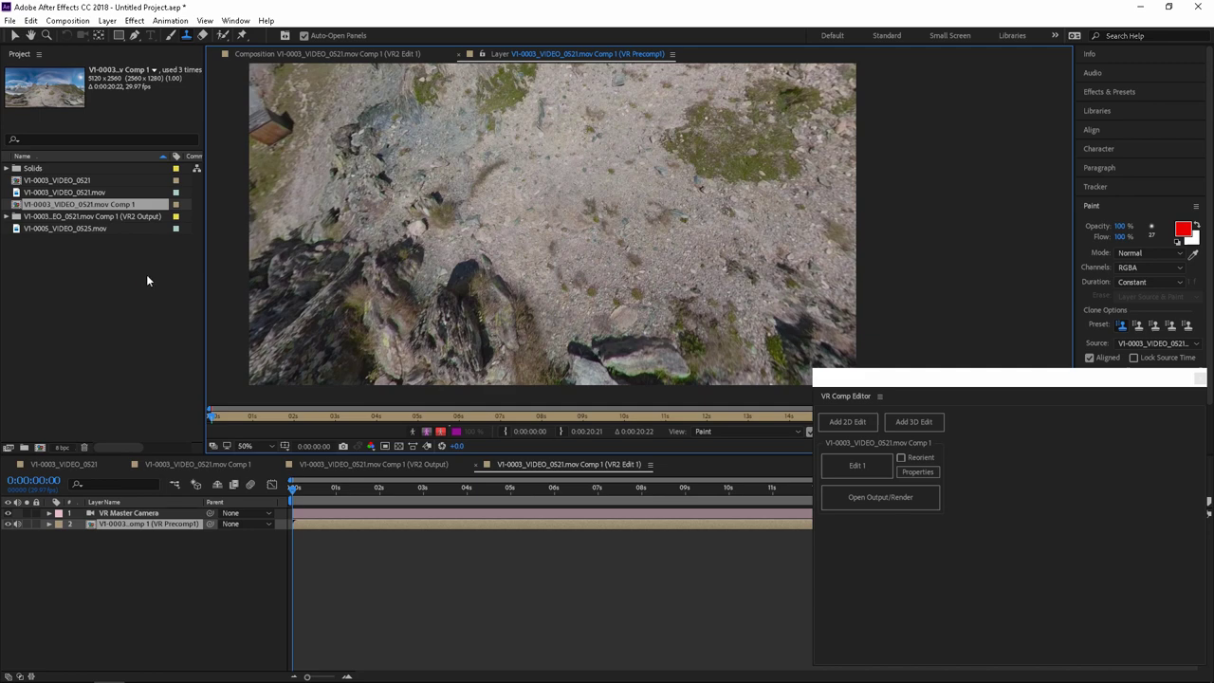
Review the VR2 Output comp and expand the VR2 Output folder in the Project panel.
{"action": "left_click", "coordinate": [418, 466]}
{"action": "scroll", "coordinate": [640, 334], "scroll_direction": "up", "scroll_amount": 1}
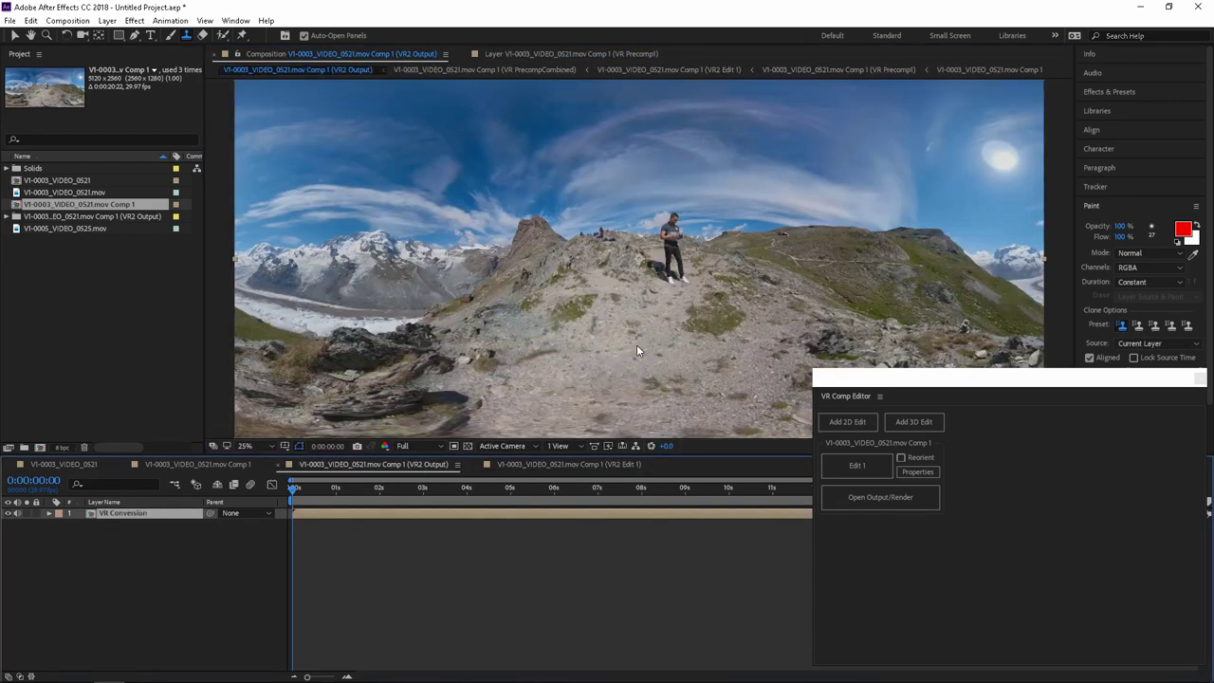
{"action": "scroll", "coordinate": [643, 343], "scroll_direction": "up", "scroll_amount": 1}
{"action": "scroll", "coordinate": [580, 302], "scroll_direction": "down", "scroll_amount": 1}
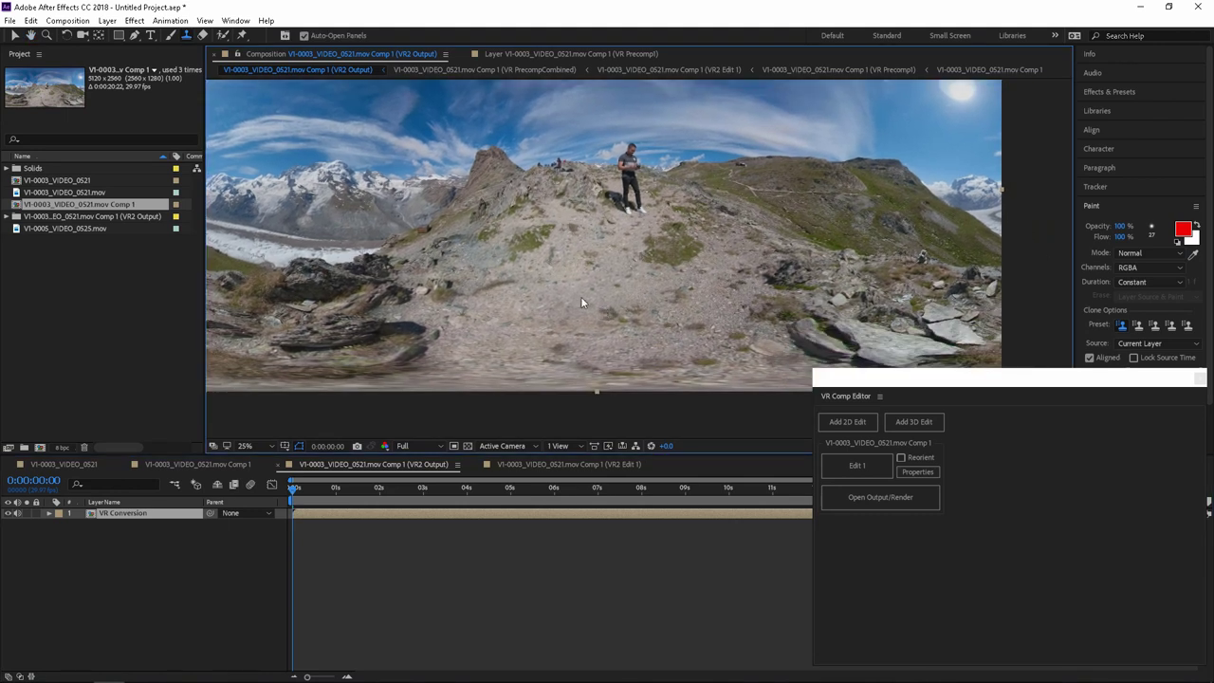
{"action": "left_click", "coordinate": [8, 217]}
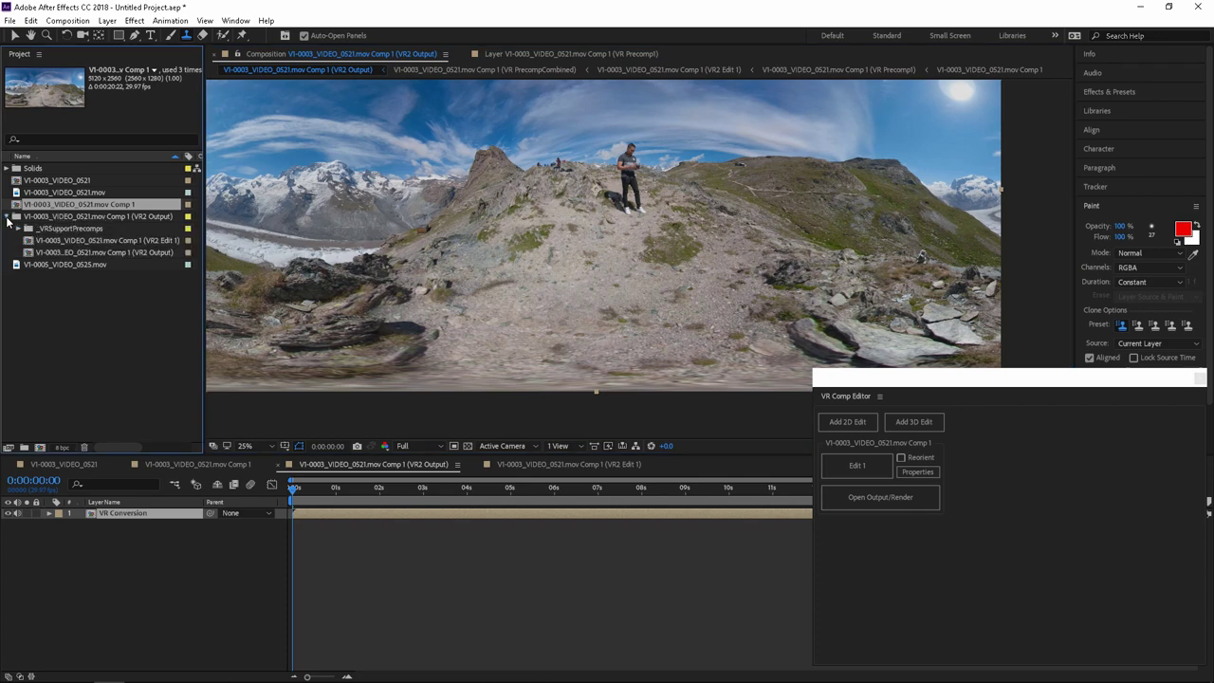
{"action": "left_click", "coordinate": [127, 254]}
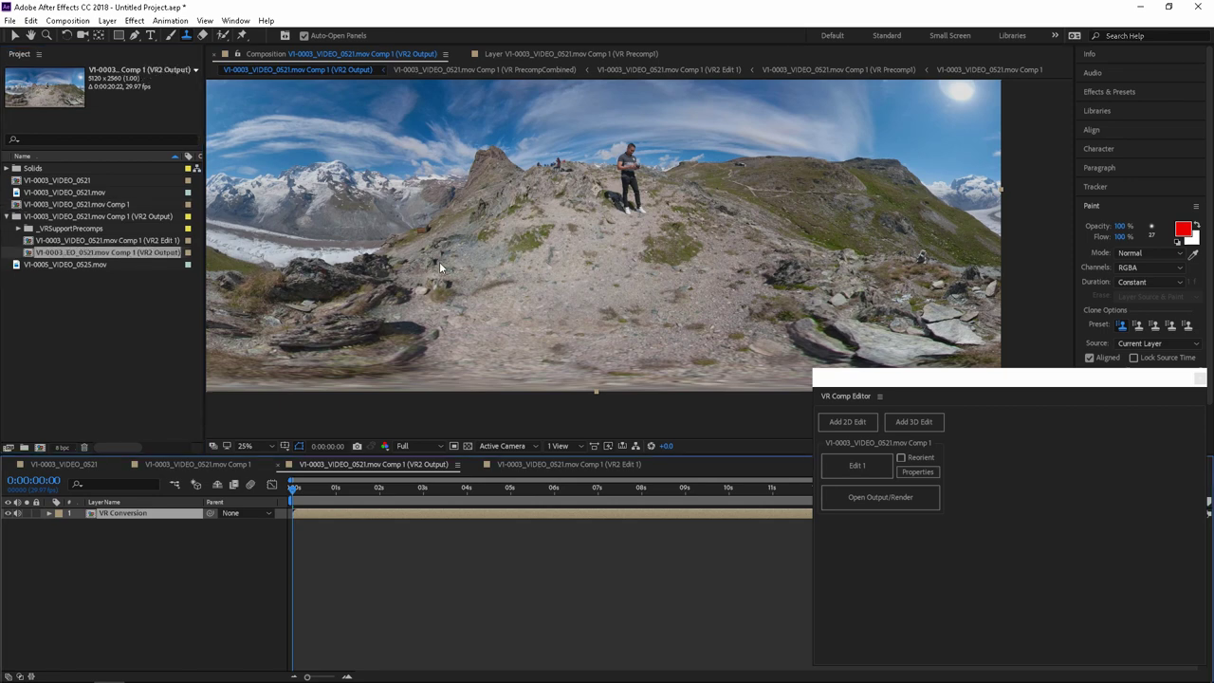
{"action": "key", "text": "comma"}
{"action": "key", "text": "period"}
Reopen VR2 Edit 1 and orbit the camera over the cleaned ground.
{"action": "double_click", "coordinate": [132, 243]}
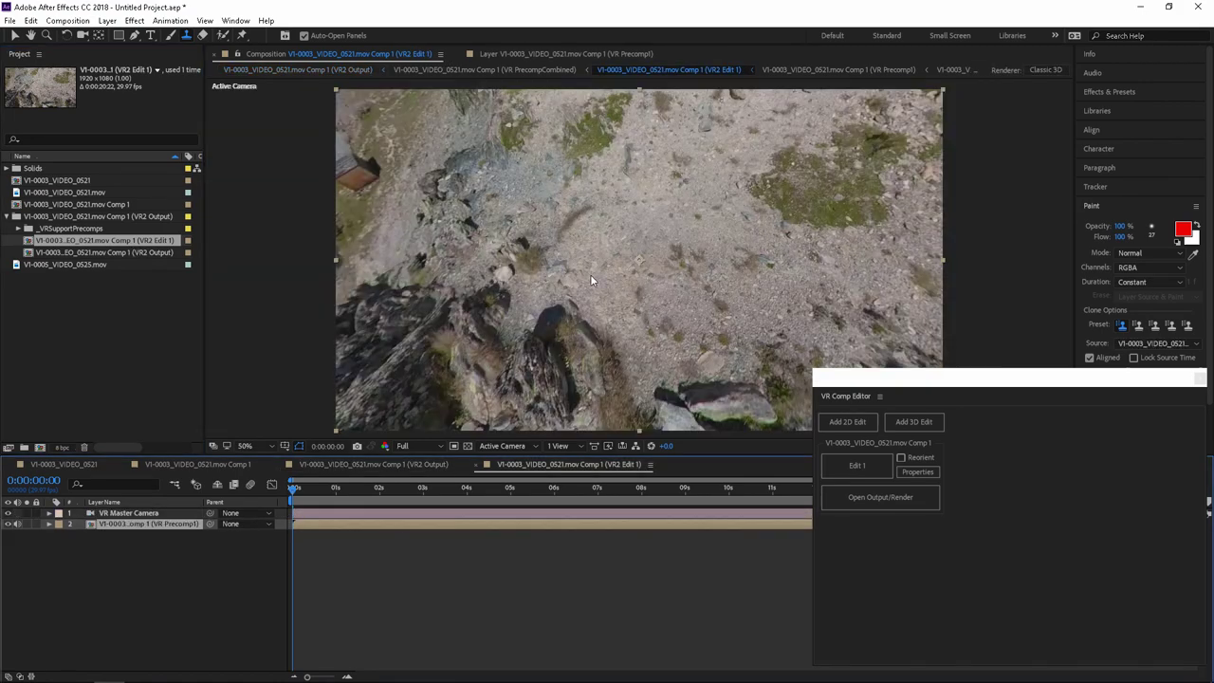
{"action": "left_click", "coordinate": [83, 36]}
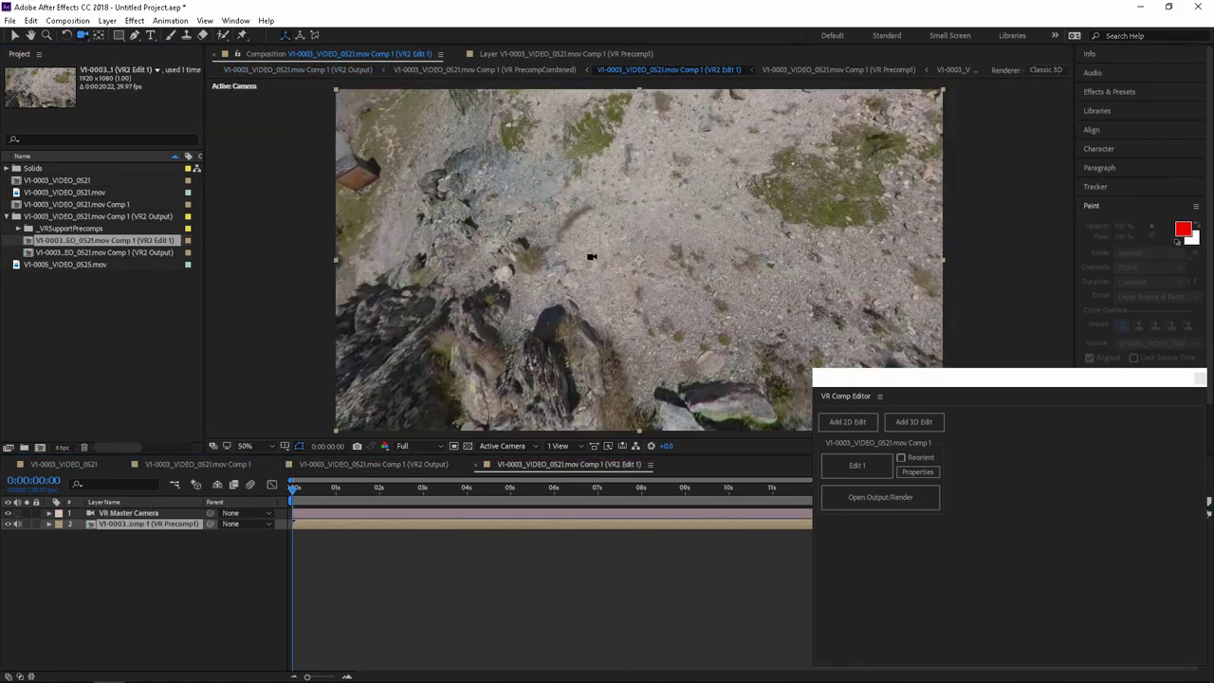
{"action": "mouse_move", "coordinate": [591, 257]}
{"action": "left_mouse_down"}
{"action": "mouse_move", "coordinate": [564, 291]}
{"action": "mouse_move", "coordinate": [628, 270]}
{"action": "mouse_move", "coordinate": [658, 278]}
{"action": "mouse_move", "coordinate": [620, 268]}
{"action": "left_mouse_up"}
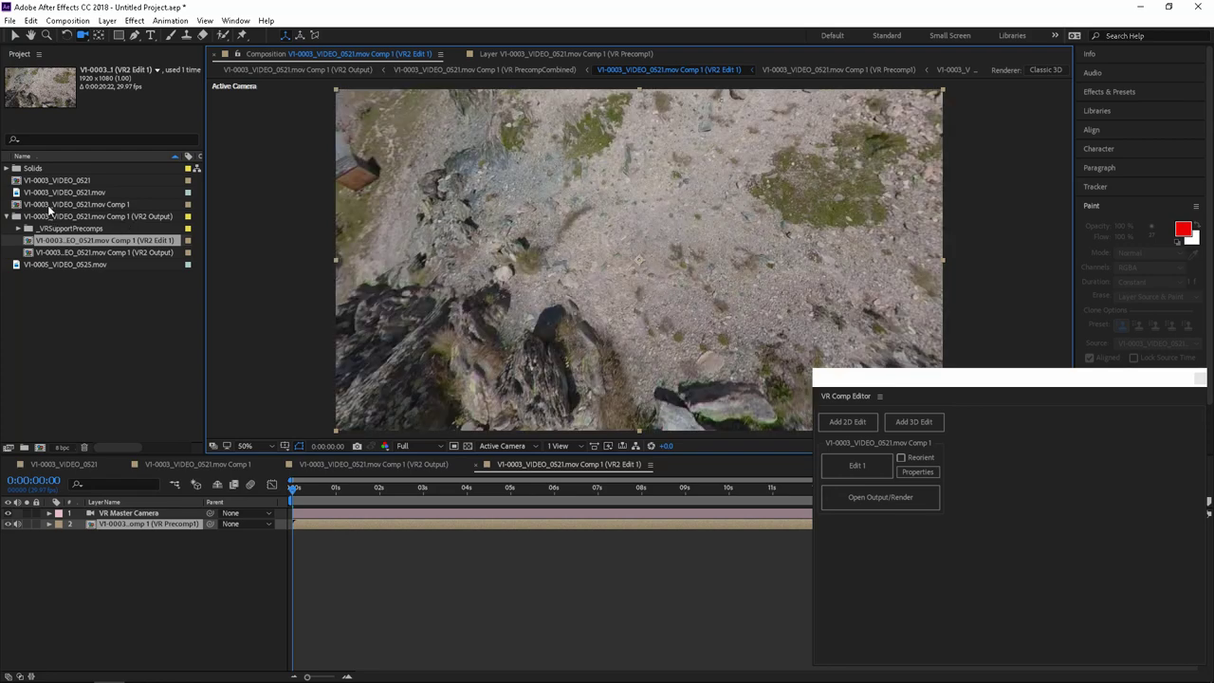
In the main sequence, pre-compose the V1-0005_VIDEO_0525.mov layer with its default name.
{"action": "double_click", "coordinate": [71, 204]}
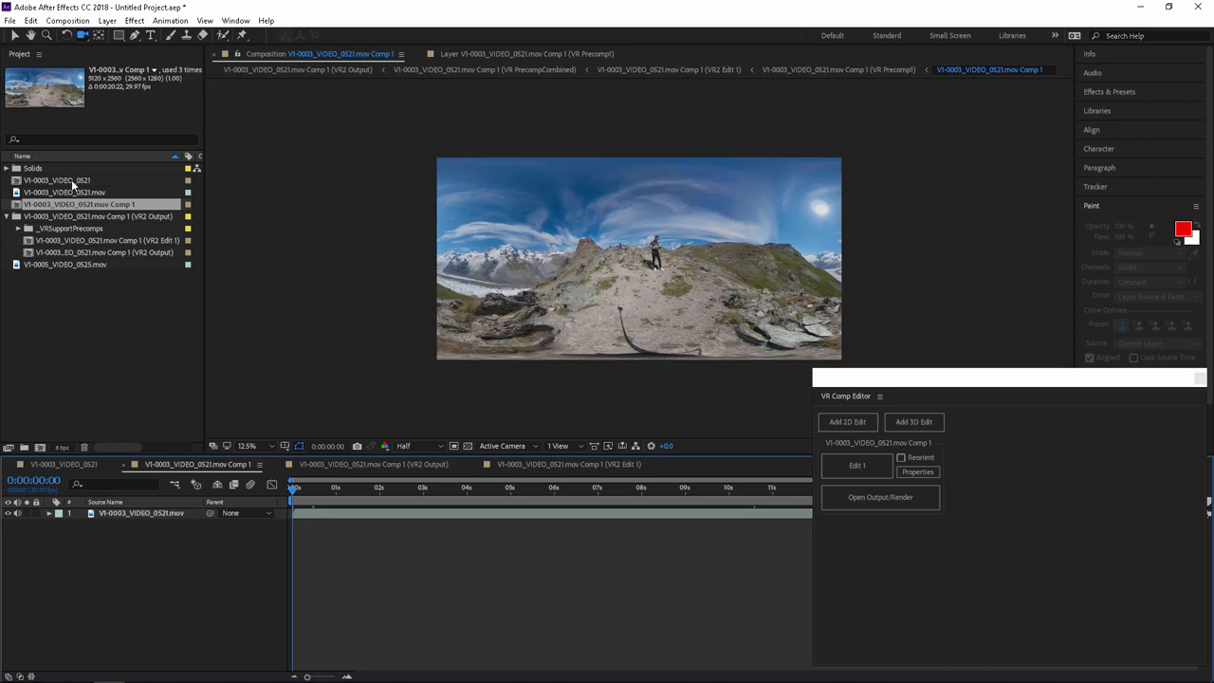
{"action": "double_click", "coordinate": [71, 179]}
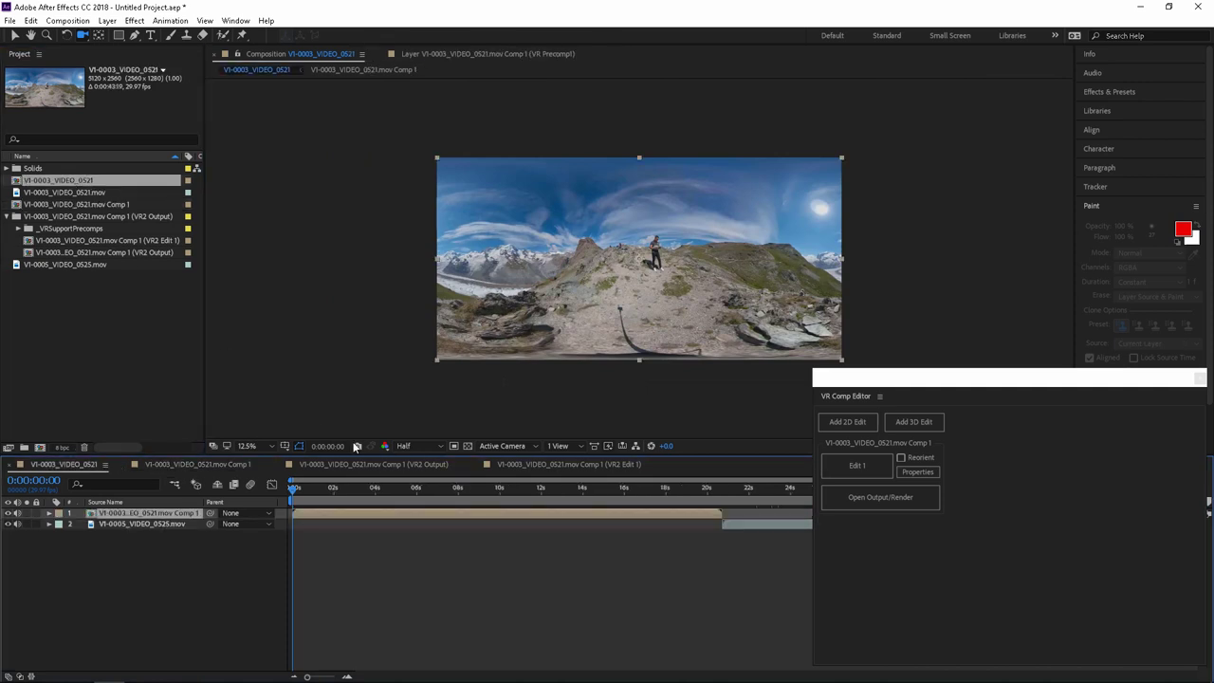
{"action": "left_click_drag", "start_coordinate": [937, 383], "coordinate": [1052, 389]}
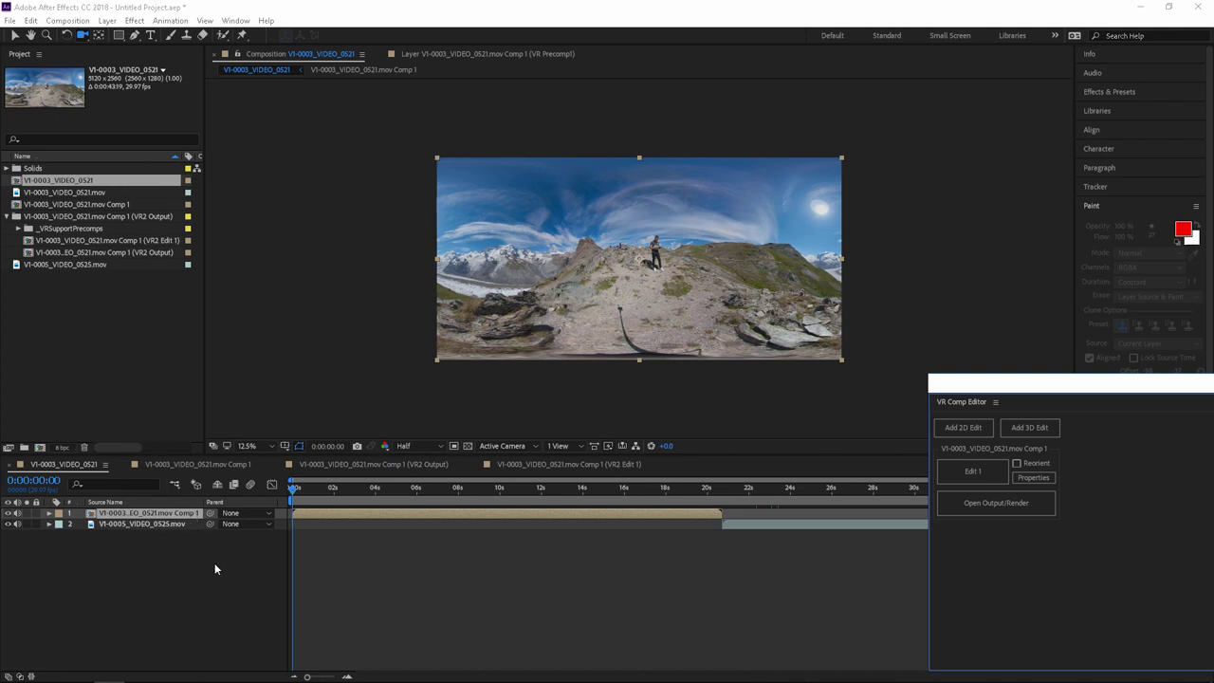
{"action": "left_click", "coordinate": [690, 491]}
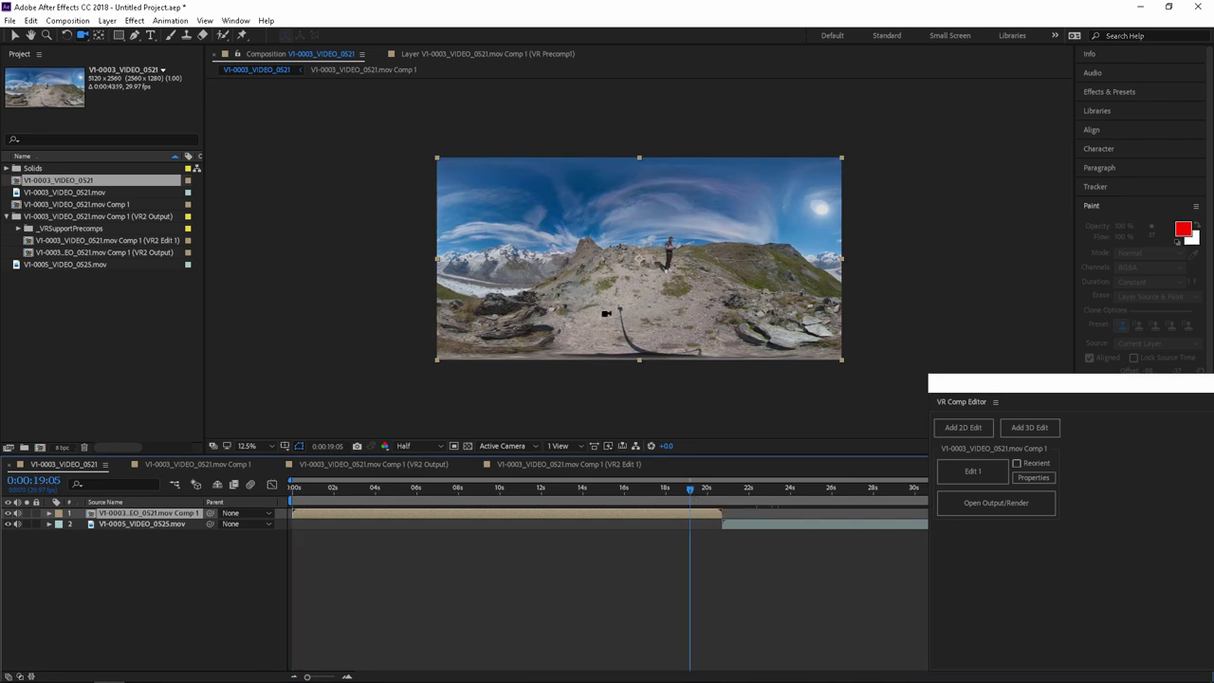
{"action": "left_click", "coordinate": [15, 35]}
{"action": "left_click", "coordinate": [740, 492]}
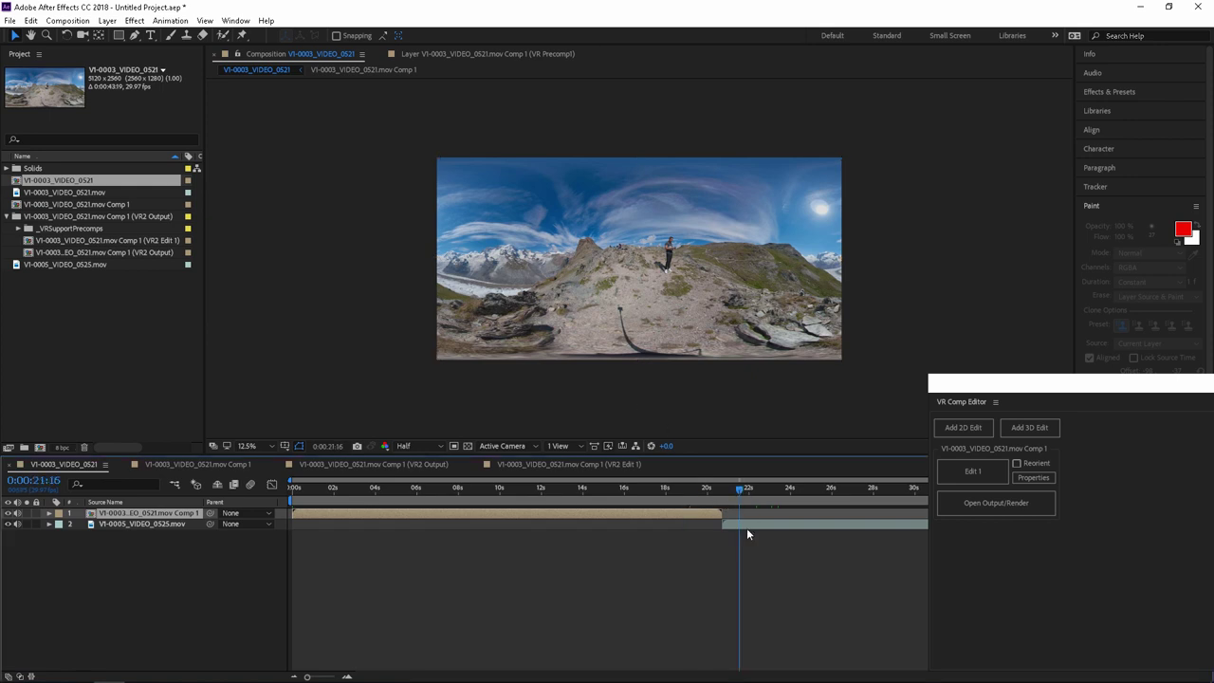
{"action": "left_click", "coordinate": [141, 526]}
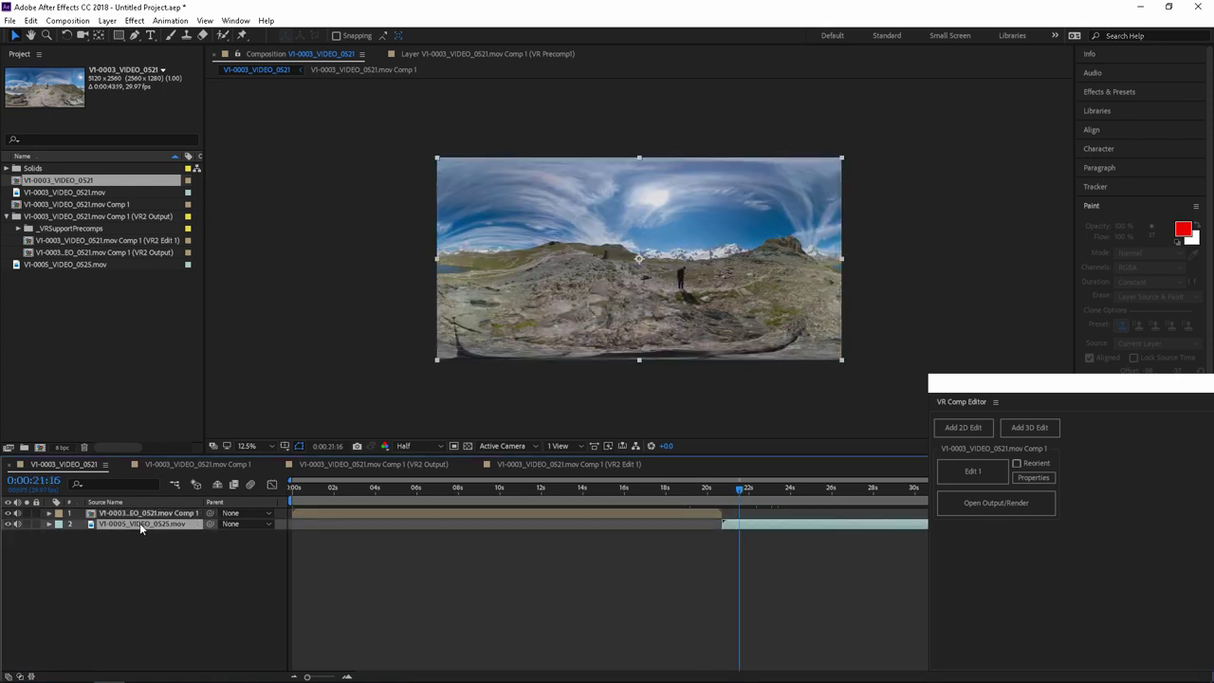
{"action": "key", "text": "ctrl+shift+c"}
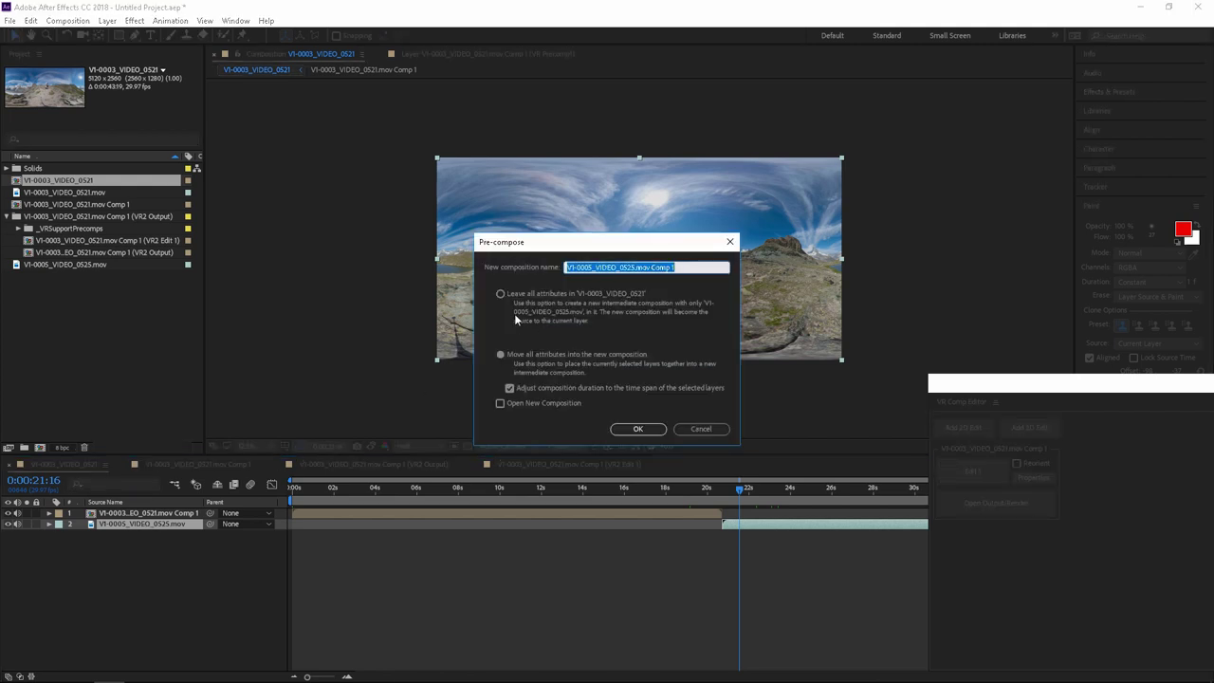
{"action": "left_click", "coordinate": [659, 435]}
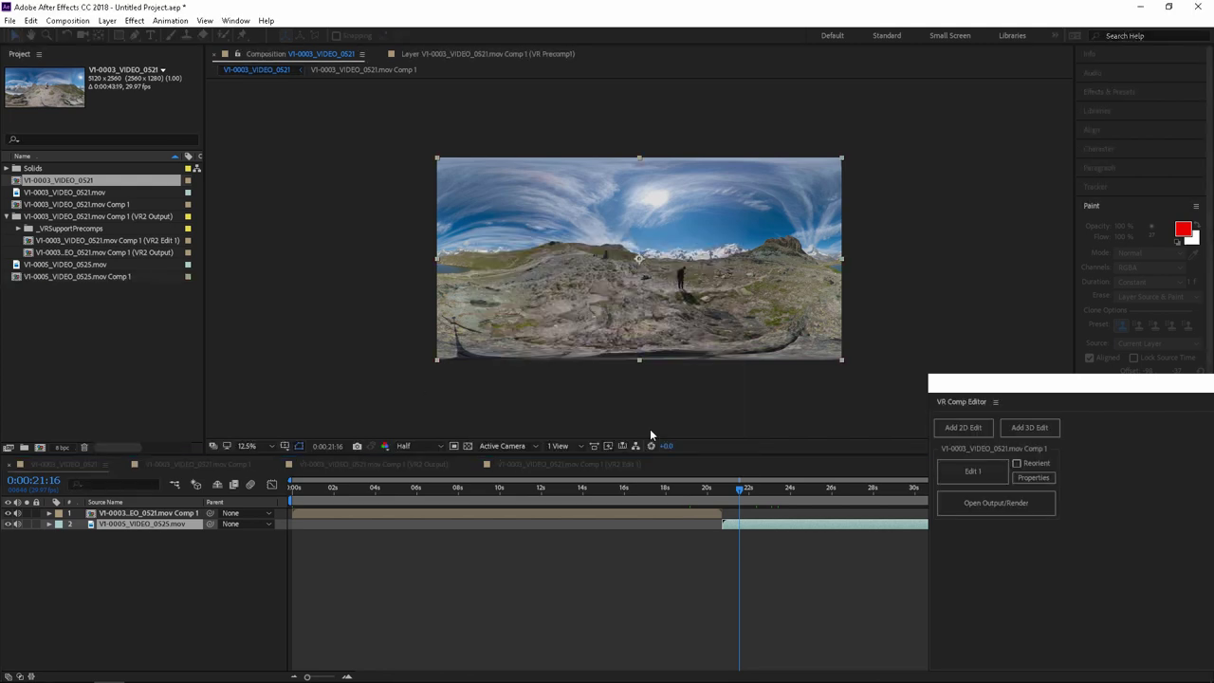
Float the VR Comp Editor, check the new precomp, and park time at 0:00:20:23.
{"action": "left_click_drag", "start_coordinate": [985, 402], "coordinate": [956, 413]}
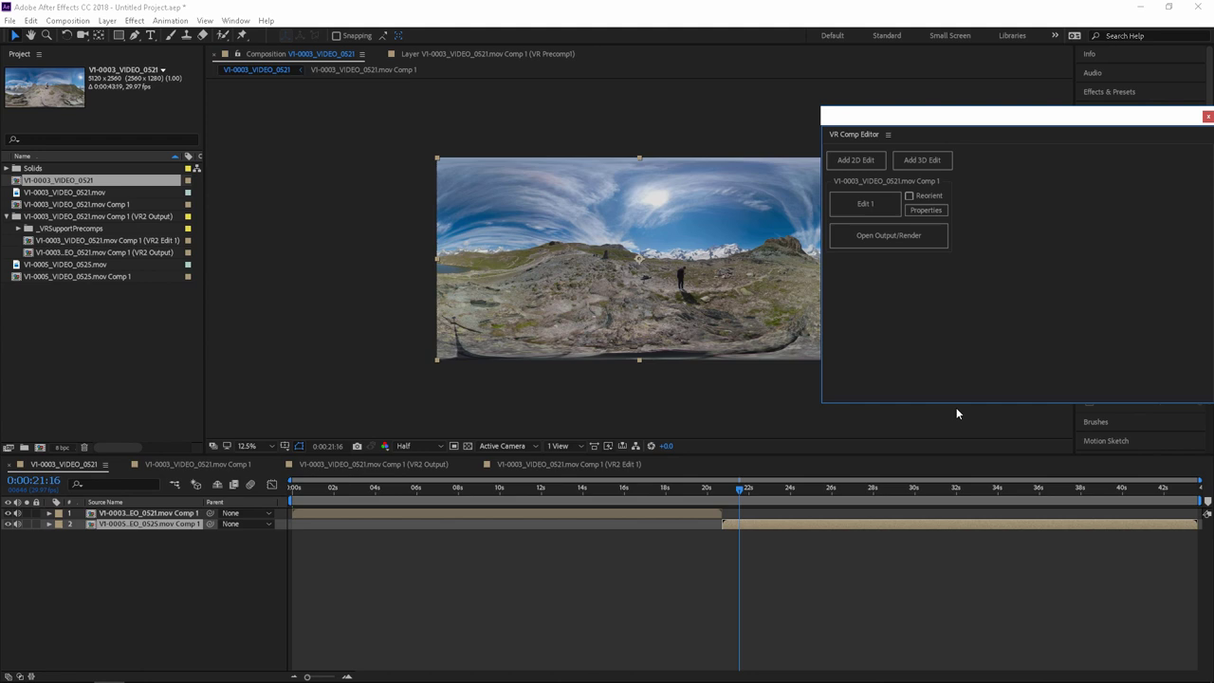
{"action": "left_click_drag", "start_coordinate": [1126, 491], "coordinate": [723, 493]}
{"action": "scroll", "coordinate": [728, 522], "scroll_direction": "up", "scroll_amount": 3}
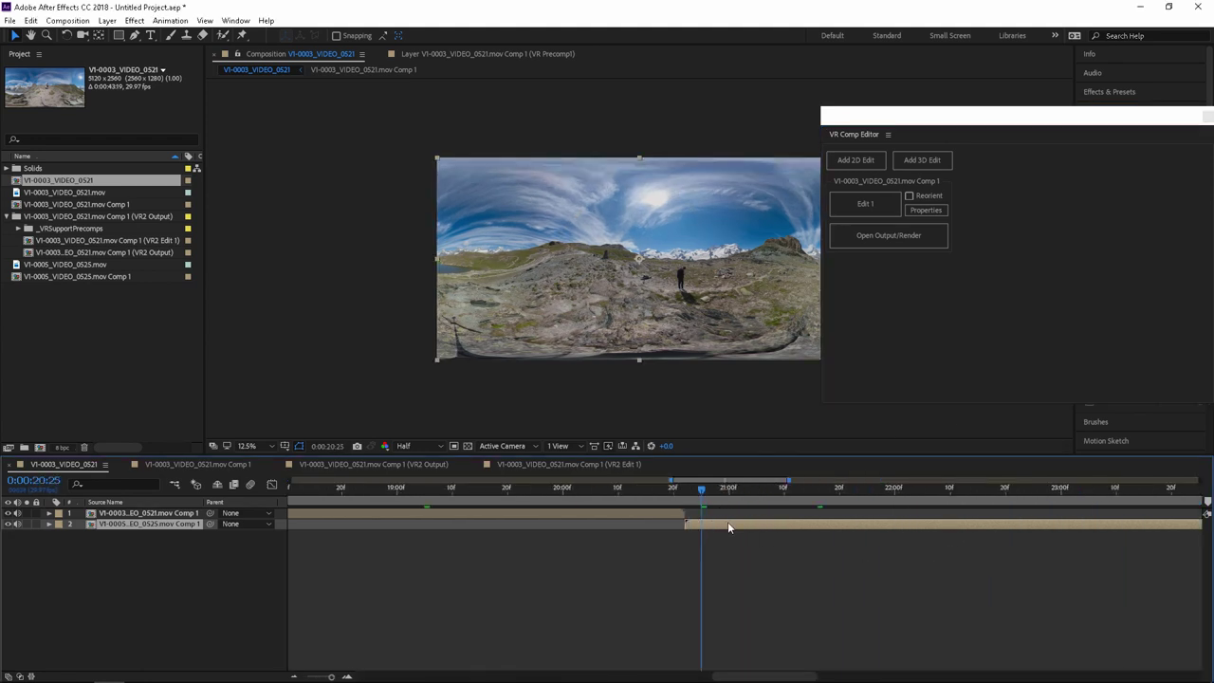
{"action": "left_click", "coordinate": [481, 500]}
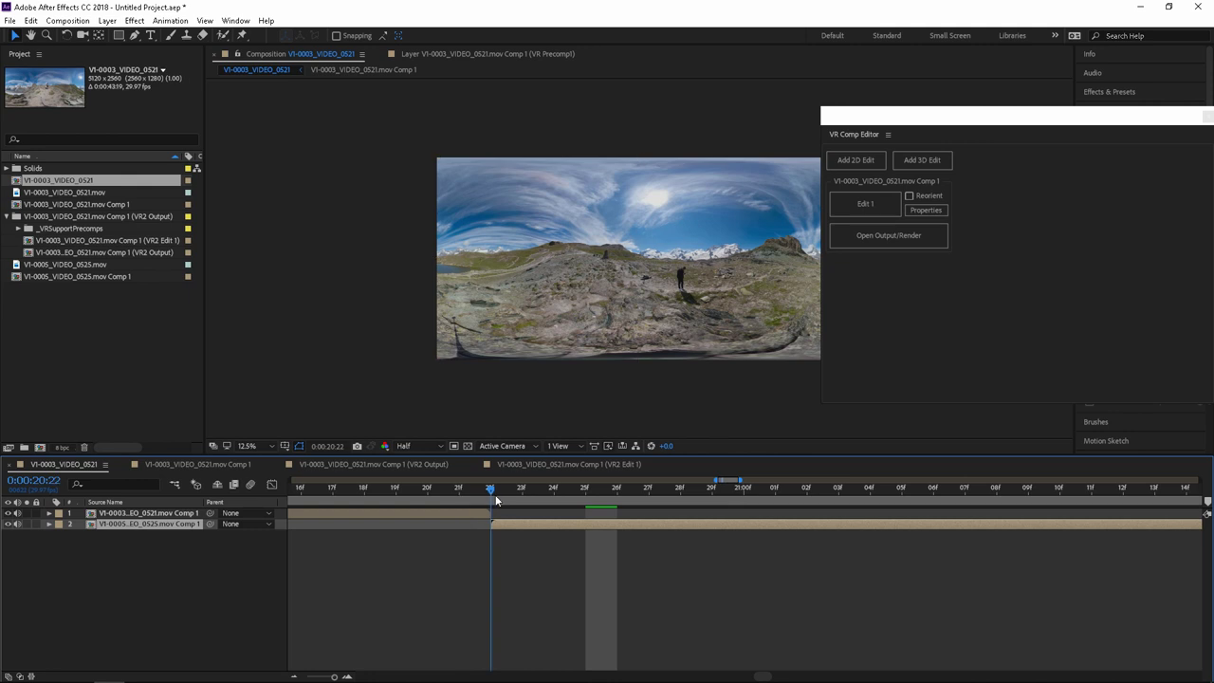
{"action": "double_click", "coordinate": [147, 527]}
{"action": "left_click", "coordinate": [65, 465]}
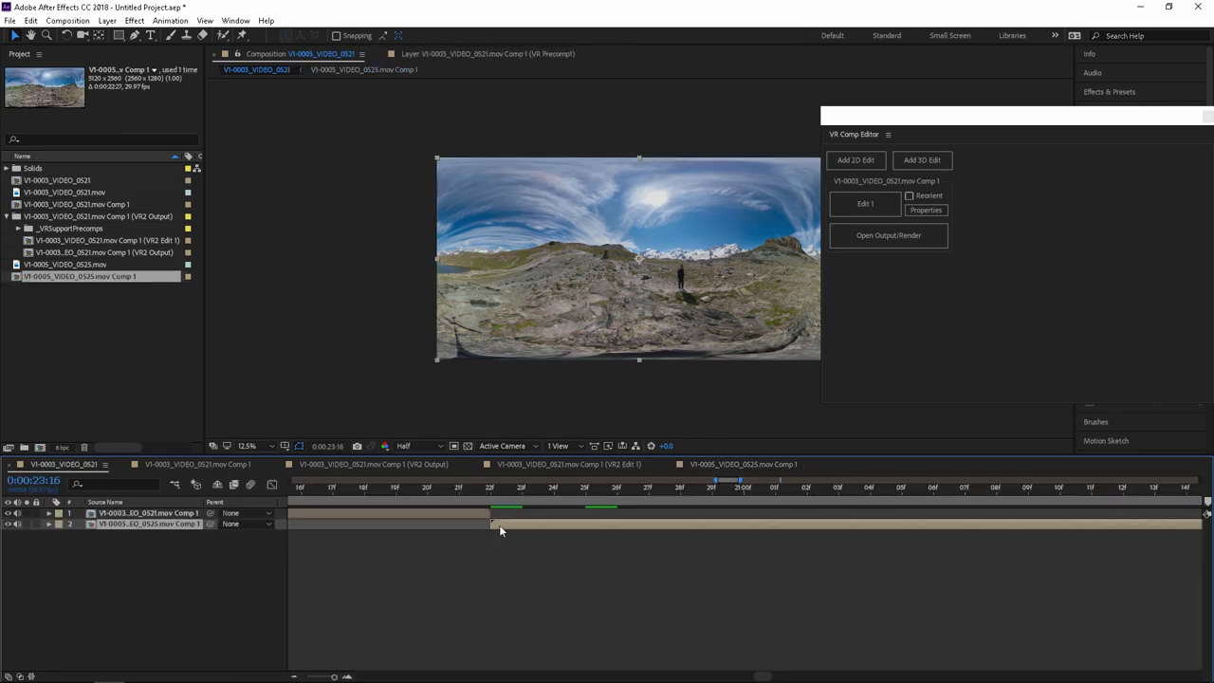
{"action": "key", "text": "minus"}
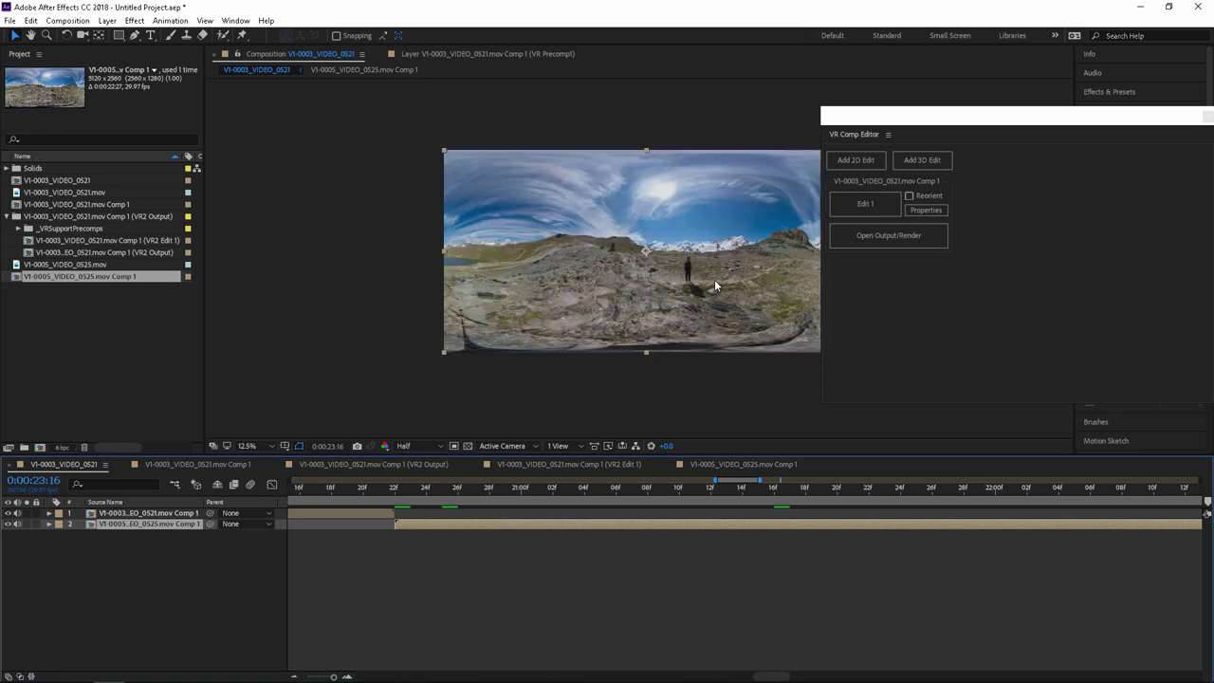
{"action": "left_click", "coordinate": [411, 489]}
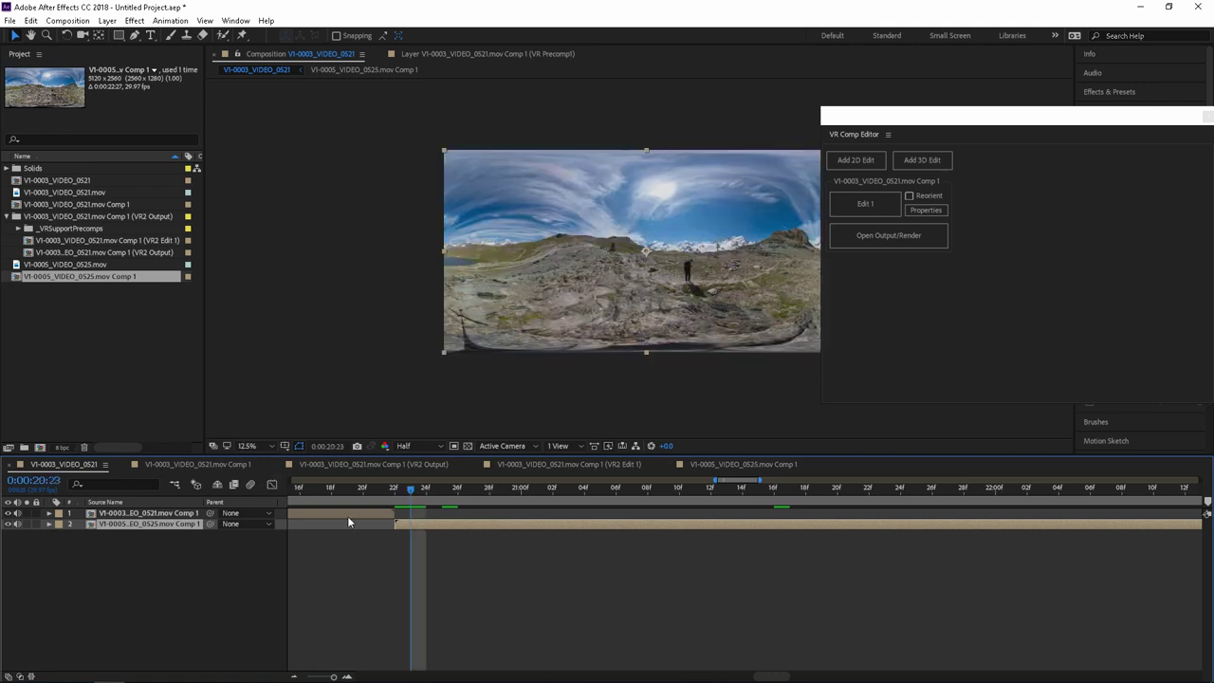
Add a 1920-wide 16:9 2D edit using V1-0005_VIDEO_0525.mov Comp 1 as the 360 source.
{"action": "left_click", "coordinate": [144, 544]}
{"action": "left_click", "coordinate": [142, 527]}
{"action": "left_click", "coordinate": [870, 165]}
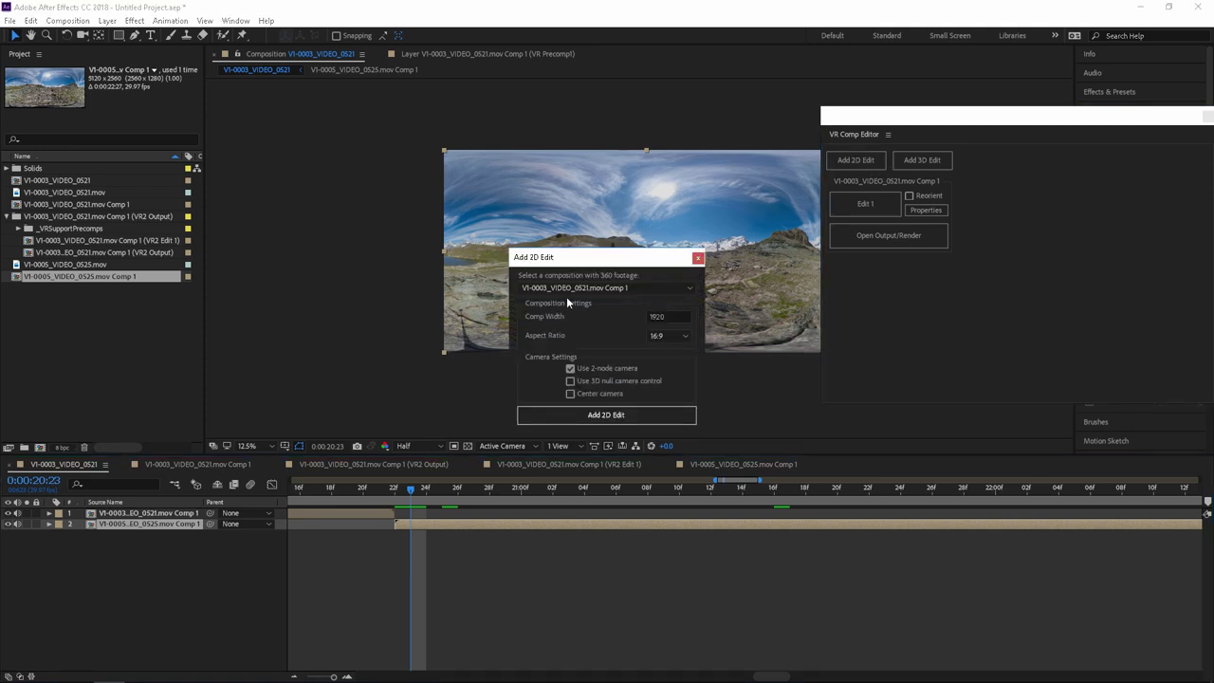
{"action": "left_click", "coordinate": [693, 290]}
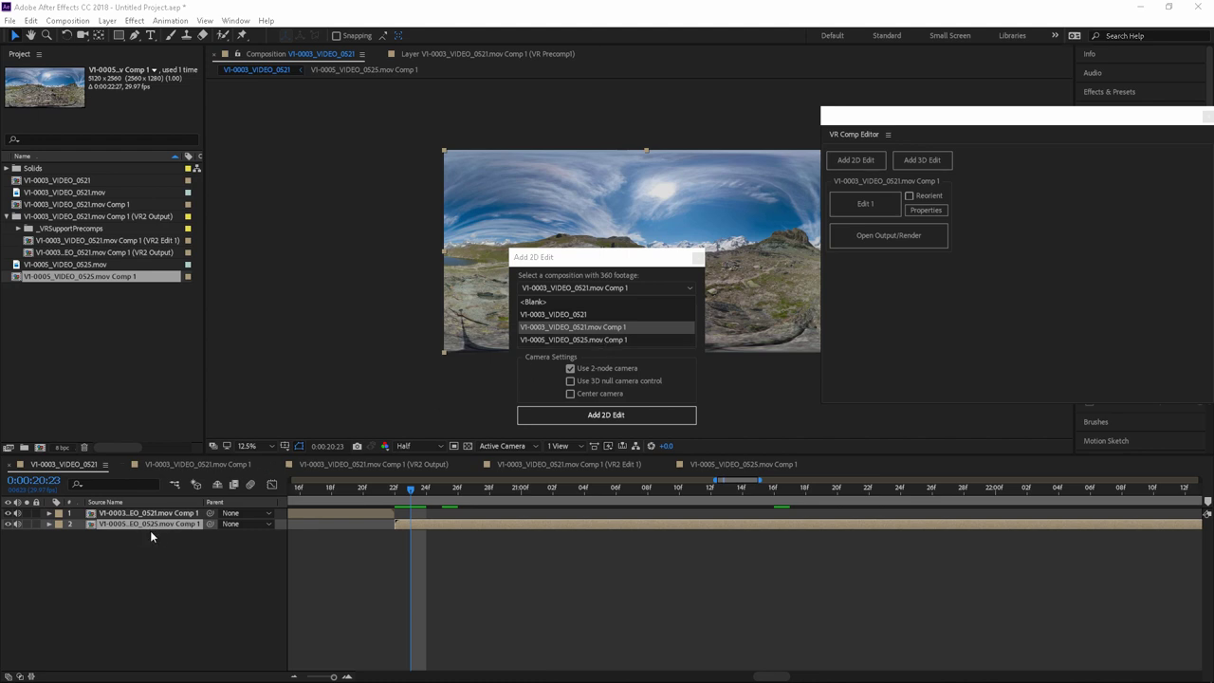
{"action": "left_click", "coordinate": [587, 339]}
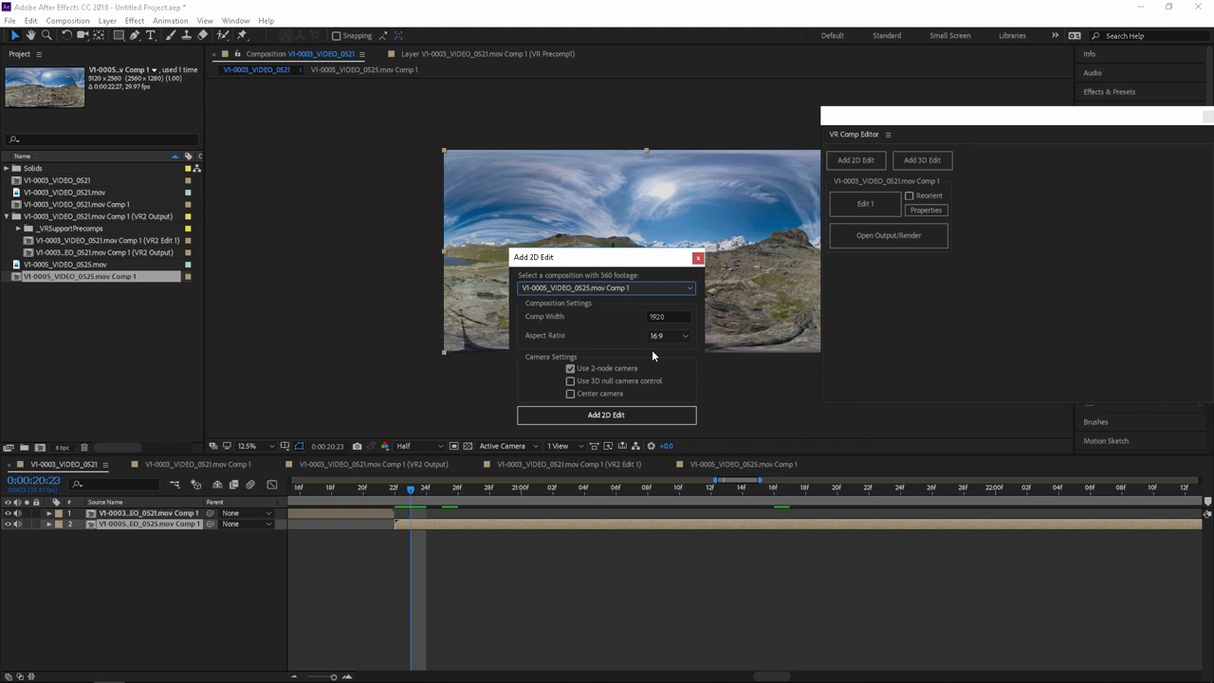
{"action": "left_click", "coordinate": [621, 414]}
{"action": "scroll", "coordinate": [636, 239], "scroll_direction": "up", "scroll_amount": 2}
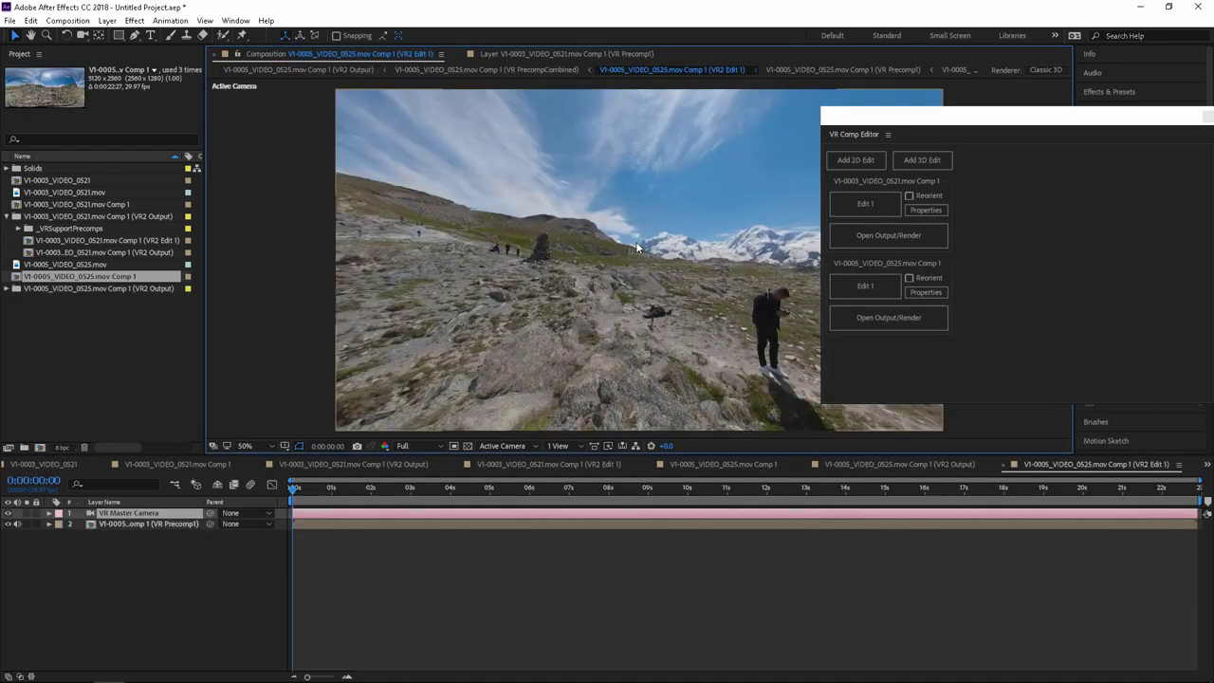
Dock the VR tools back and orbit the camera down to the monopod.
{"action": "left_click_drag", "start_coordinate": [683, 259], "coordinate": [600, 241]}
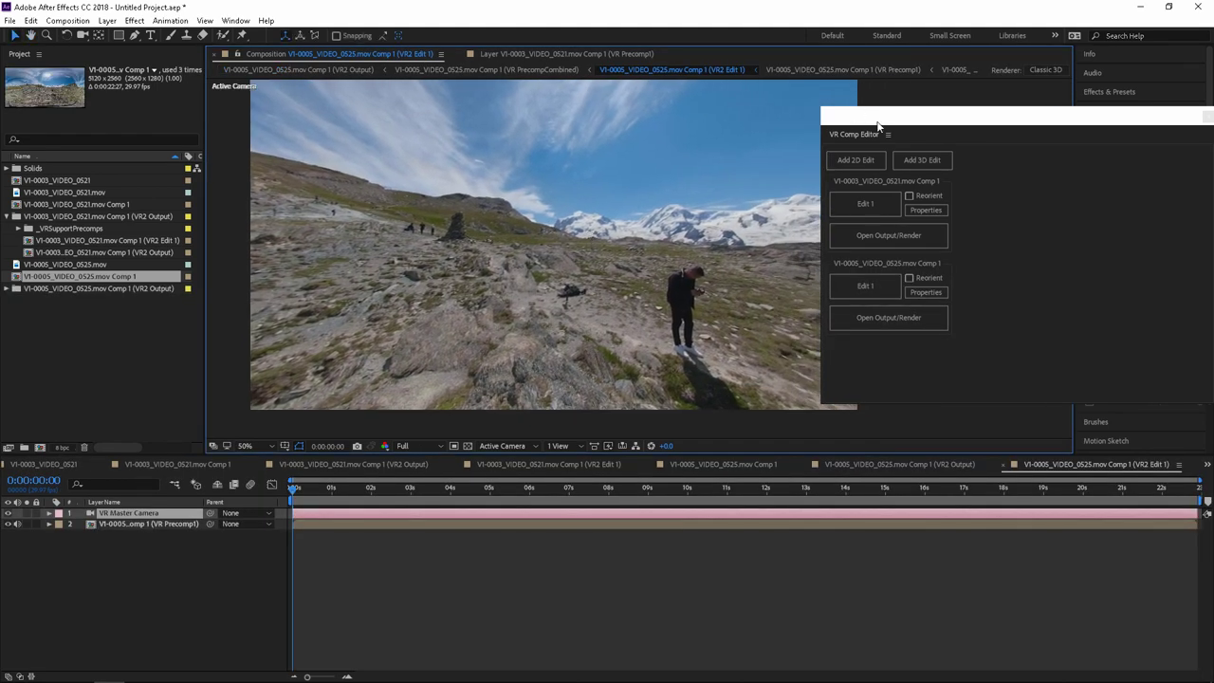
{"action": "left_click_drag", "start_coordinate": [872, 123], "coordinate": [948, 494]}
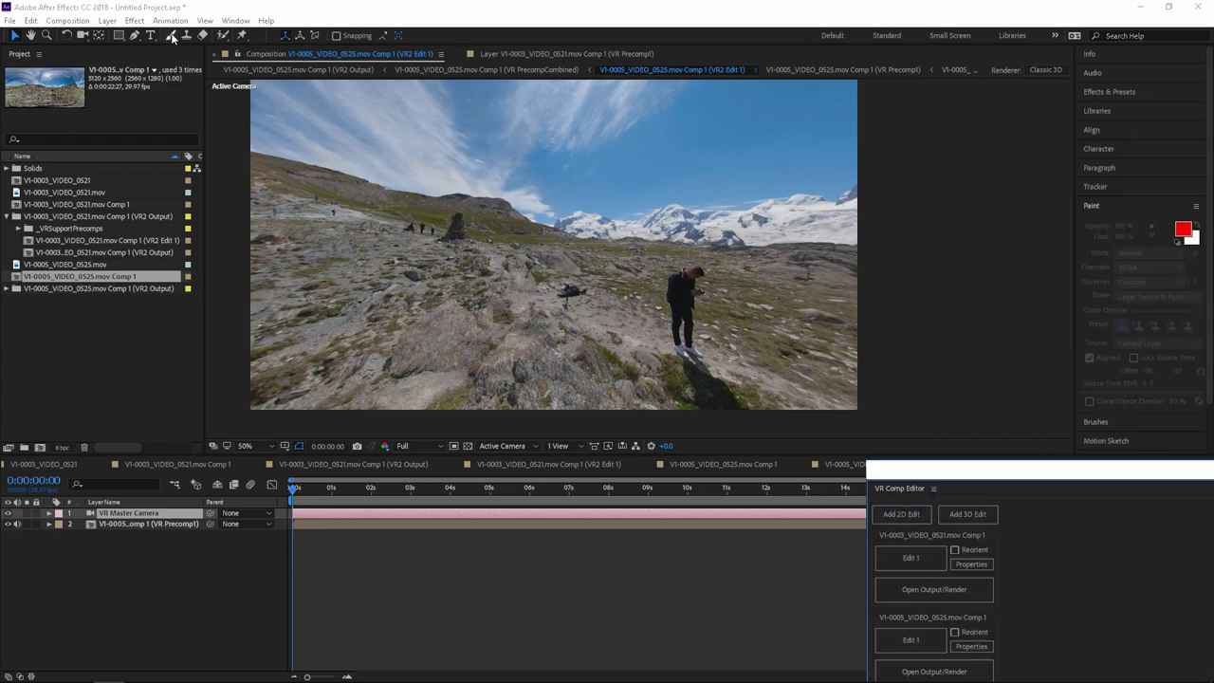
{"action": "left_click", "coordinate": [83, 35]}
{"action": "left_click_drag", "start_coordinate": [449, 217], "coordinate": [491, 224]}
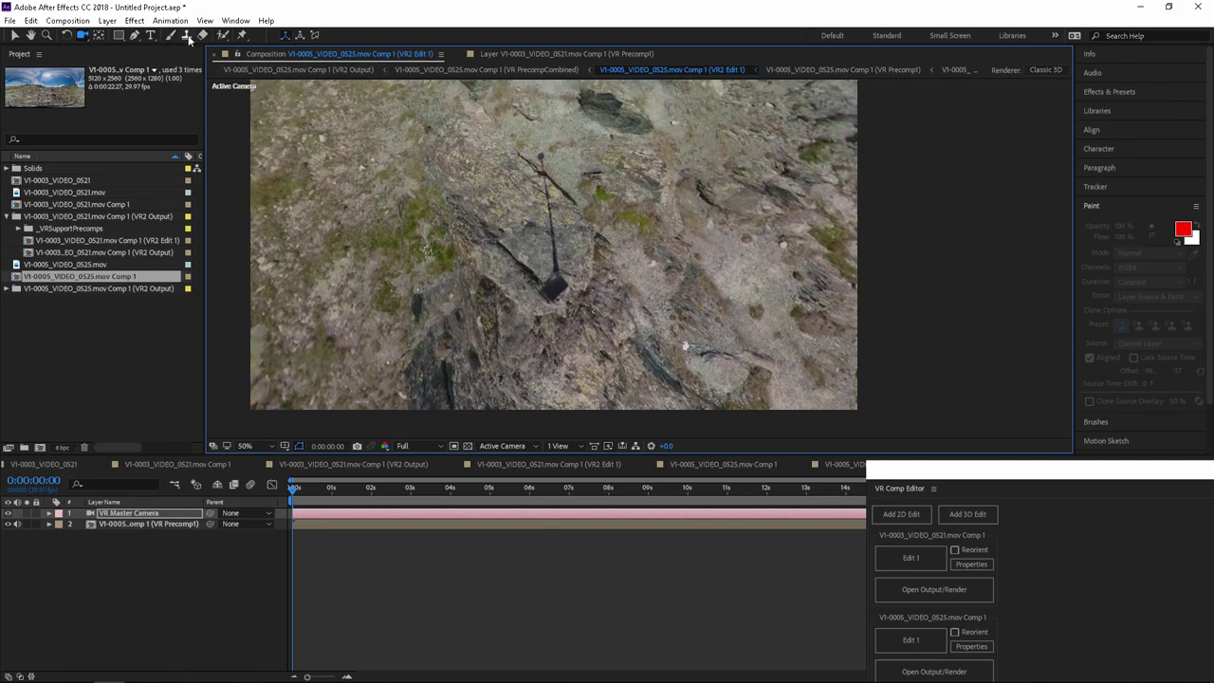
Sample nearby rock on the footage layer and clone it down over the monopod stick.
{"action": "left_click", "coordinate": [187, 35]}
{"action": "double_click", "coordinate": [548, 256]}
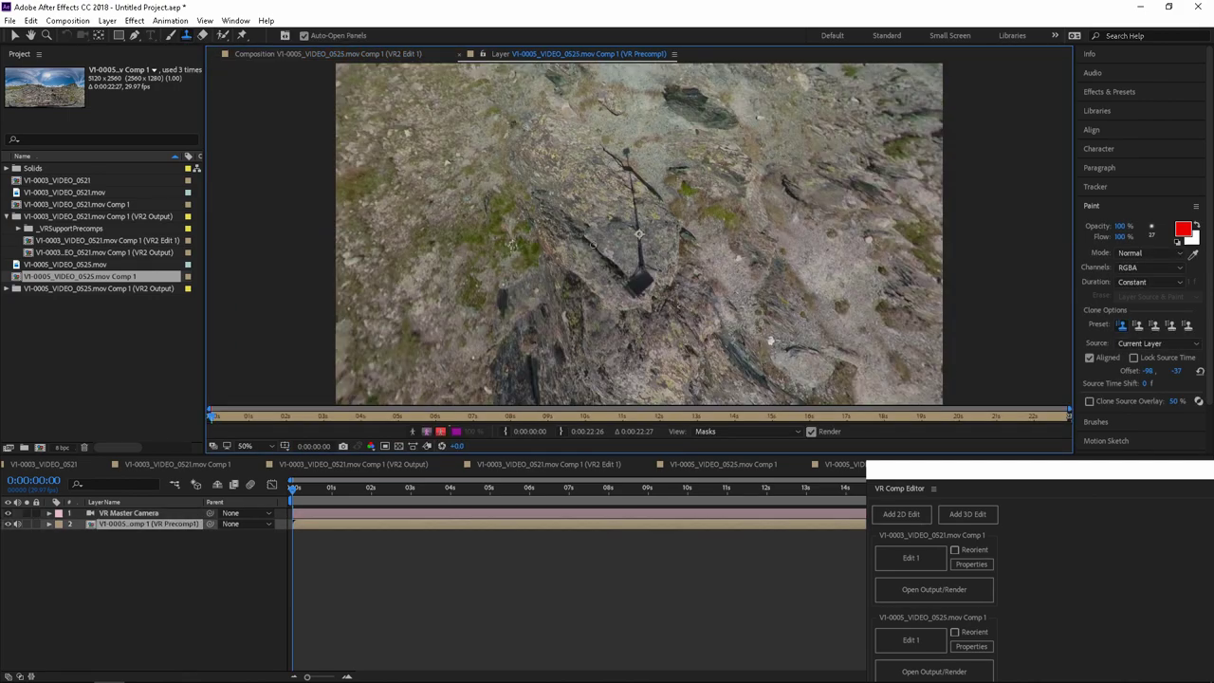
{"action": "left_click", "coordinate": [613, 127], "text": "alt"}
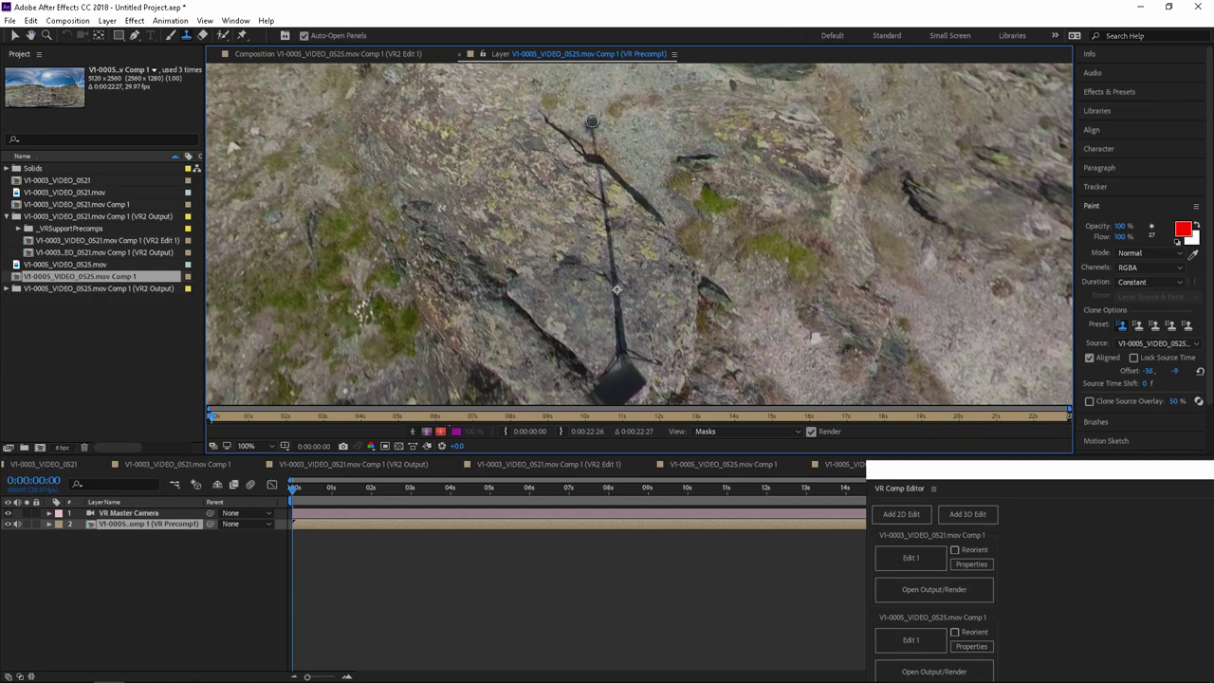
{"action": "mouse_move", "coordinate": [592, 122]}
{"action": "left_mouse_down"}
{"action": "mouse_move", "coordinate": [619, 319]}
{"action": "mouse_move", "coordinate": [631, 249]}
{"action": "mouse_move", "coordinate": [621, 197]}
{"action": "mouse_move", "coordinate": [610, 275]}
{"action": "mouse_move", "coordinate": [649, 300]}
{"action": "mouse_move", "coordinate": [608, 286]}
{"action": "mouse_move", "coordinate": [630, 293]}
{"action": "mouse_move", "coordinate": [606, 186]}
{"action": "mouse_move", "coordinate": [559, 195]}
{"action": "left_mouse_up"}
{"action": "scroll", "coordinate": [618, 291], "scroll_direction": "up", "scroll_amount": 1}
{"action": "key", "text": "space"}
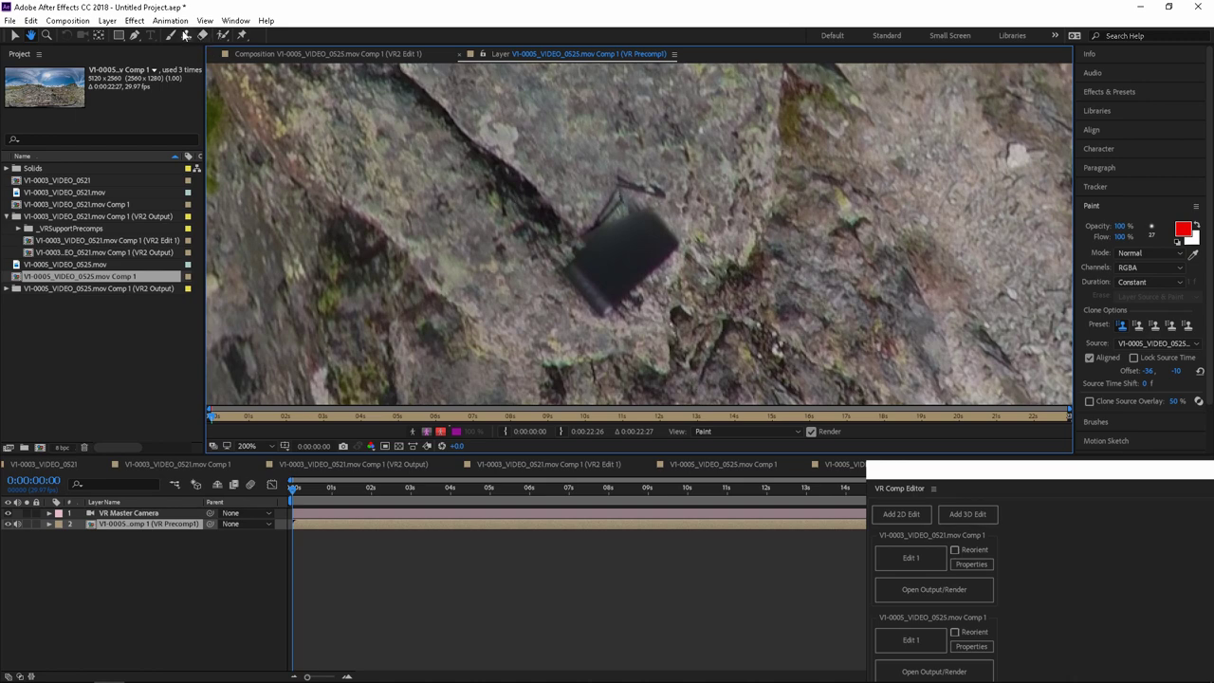
Clone rock over the dark box, the thin stick above it, and the remaining shadow.
{"action": "left_click", "coordinate": [187, 35]}
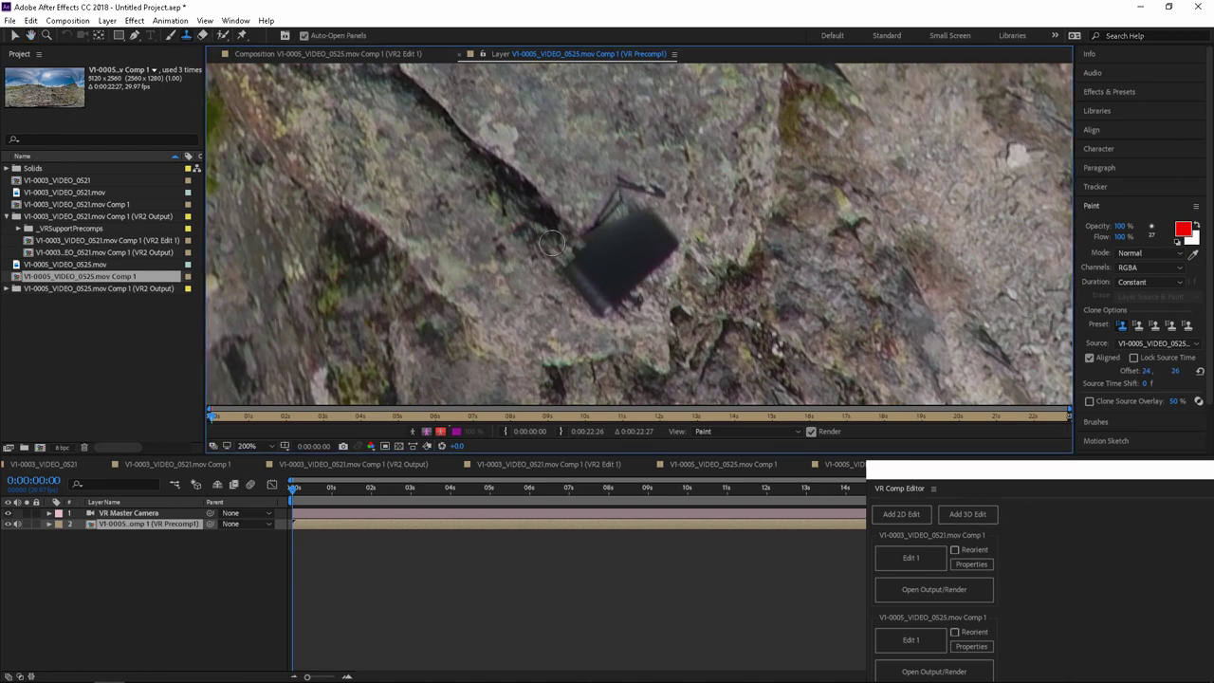
{"action": "mouse_move", "coordinate": [552, 244]}
{"action": "left_mouse_down"}
{"action": "mouse_move", "coordinate": [578, 282]}
{"action": "mouse_move", "coordinate": [567, 240]}
{"action": "mouse_move", "coordinate": [589, 307]}
{"action": "left_mouse_up"}
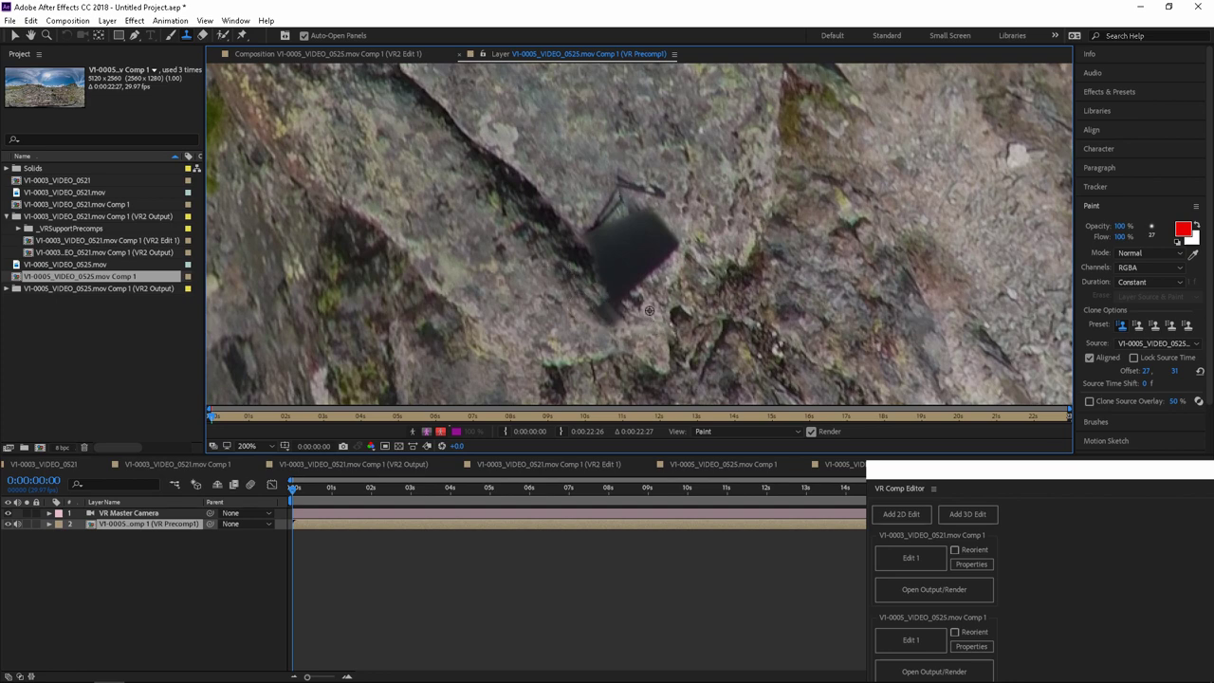
{"action": "mouse_move", "coordinate": [598, 177]}
{"action": "left_mouse_down"}
{"action": "mouse_move", "coordinate": [653, 188]}
{"action": "mouse_move", "coordinate": [594, 204]}
{"action": "mouse_move", "coordinate": [593, 217]}
{"action": "mouse_move", "coordinate": [612, 216]}
{"action": "mouse_move", "coordinate": [605, 177]}
{"action": "mouse_move", "coordinate": [671, 196]}
{"action": "mouse_move", "coordinate": [603, 220]}
{"action": "left_mouse_up"}
{"action": "key", "text": "ctrl+z"}
{"action": "key", "text": "ctrl+z"}
{"action": "mouse_move", "coordinate": [613, 160]}
{"action": "left_mouse_down"}
{"action": "mouse_move", "coordinate": [659, 187]}
{"action": "mouse_move", "coordinate": [609, 199]}
{"action": "mouse_move", "coordinate": [594, 222]}
{"action": "mouse_move", "coordinate": [658, 218]}
{"action": "mouse_move", "coordinate": [675, 243]}
{"action": "mouse_move", "coordinate": [595, 241]}
{"action": "mouse_move", "coordinate": [561, 224]}
{"action": "mouse_move", "coordinate": [605, 274]}
{"action": "mouse_move", "coordinate": [656, 222]}
{"action": "mouse_move", "coordinate": [683, 226]}
{"action": "mouse_move", "coordinate": [634, 266]}
{"action": "mouse_move", "coordinate": [667, 254]}
{"action": "mouse_move", "coordinate": [623, 295]}
{"action": "mouse_move", "coordinate": [644, 286]}
{"action": "mouse_move", "coordinate": [604, 311]}
{"action": "mouse_move", "coordinate": [645, 302]}
{"action": "left_mouse_up"}
{"action": "left_click", "coordinate": [689, 214], "text": "alt"}
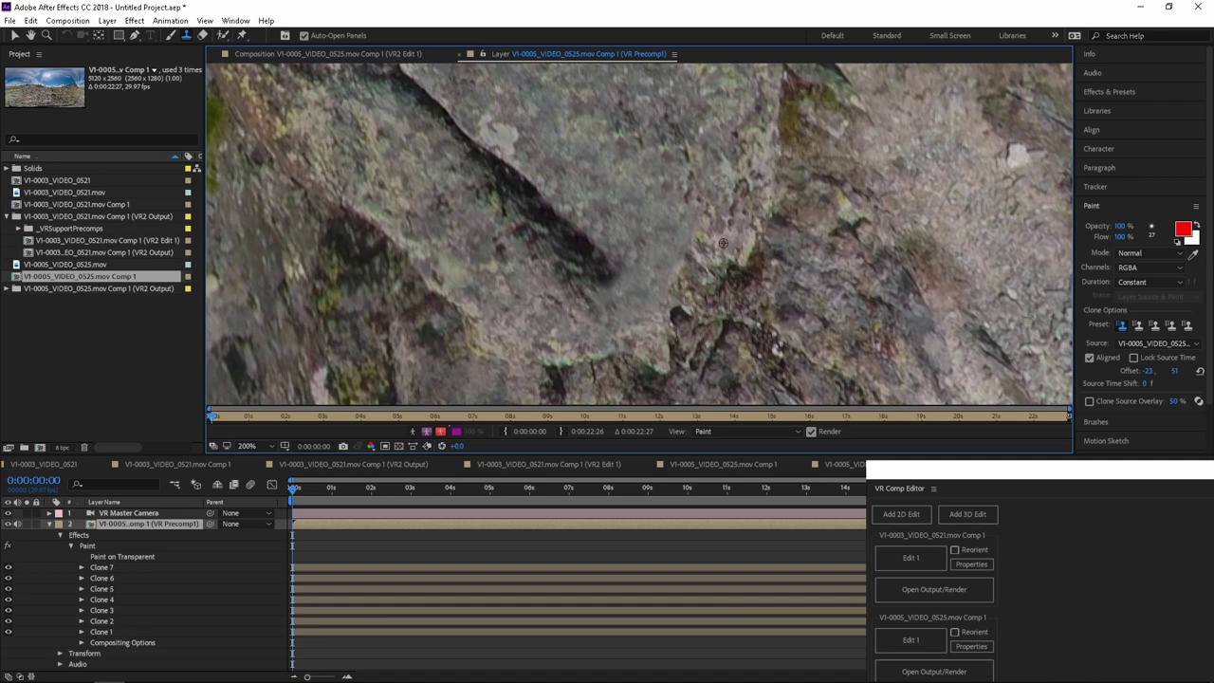
{"action": "scroll", "coordinate": [645, 302], "scroll_direction": "down", "scroll_amount": 4}
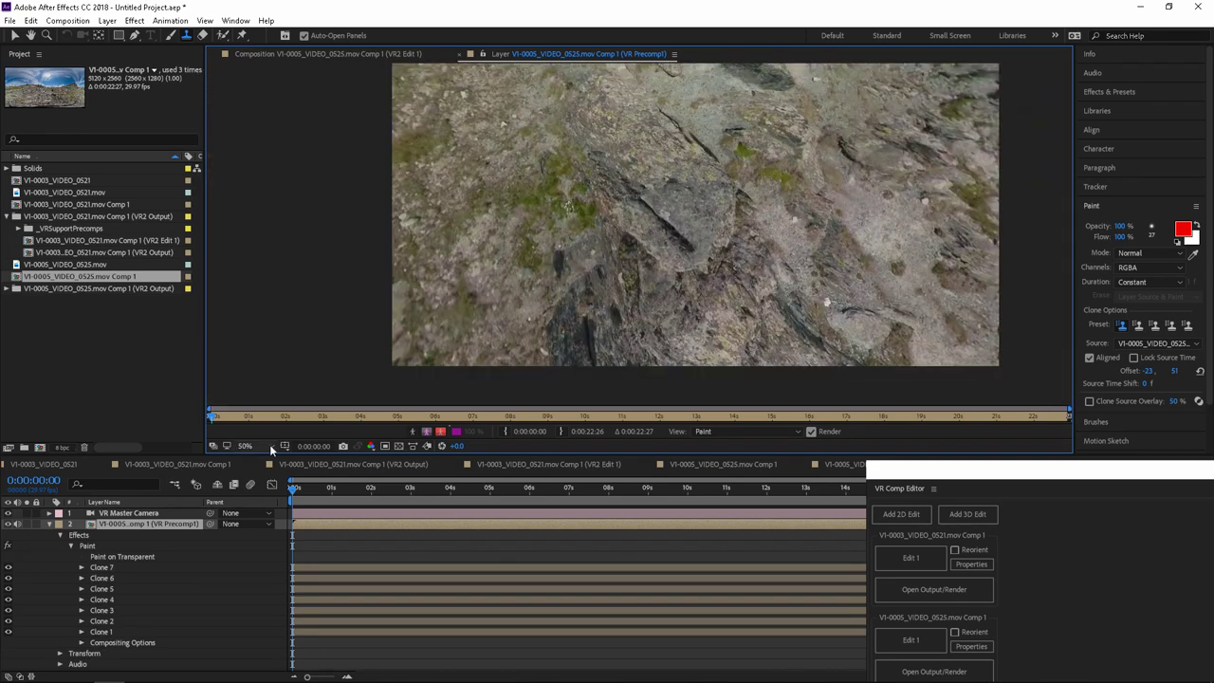
Collapse layer 2's properties, open the 0521 VR2 Output comp, and close the floating VR Comp Editor.
{"action": "left_click", "coordinate": [49, 524]}
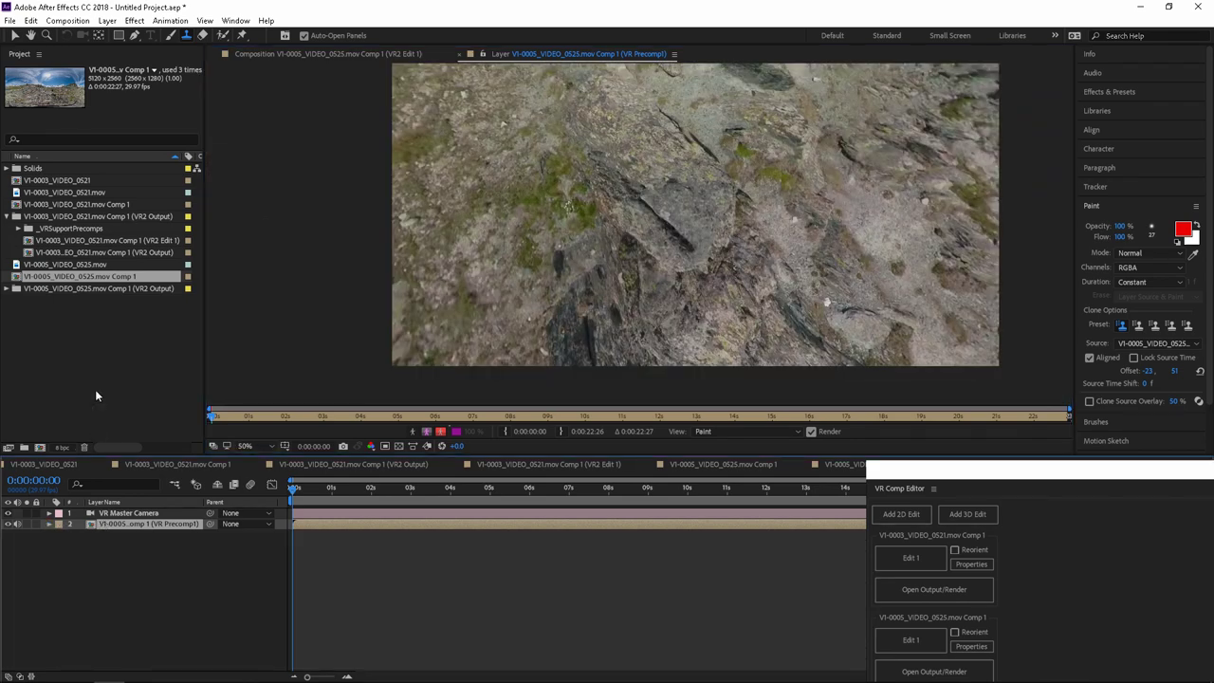
{"action": "double_click", "coordinate": [129, 253]}
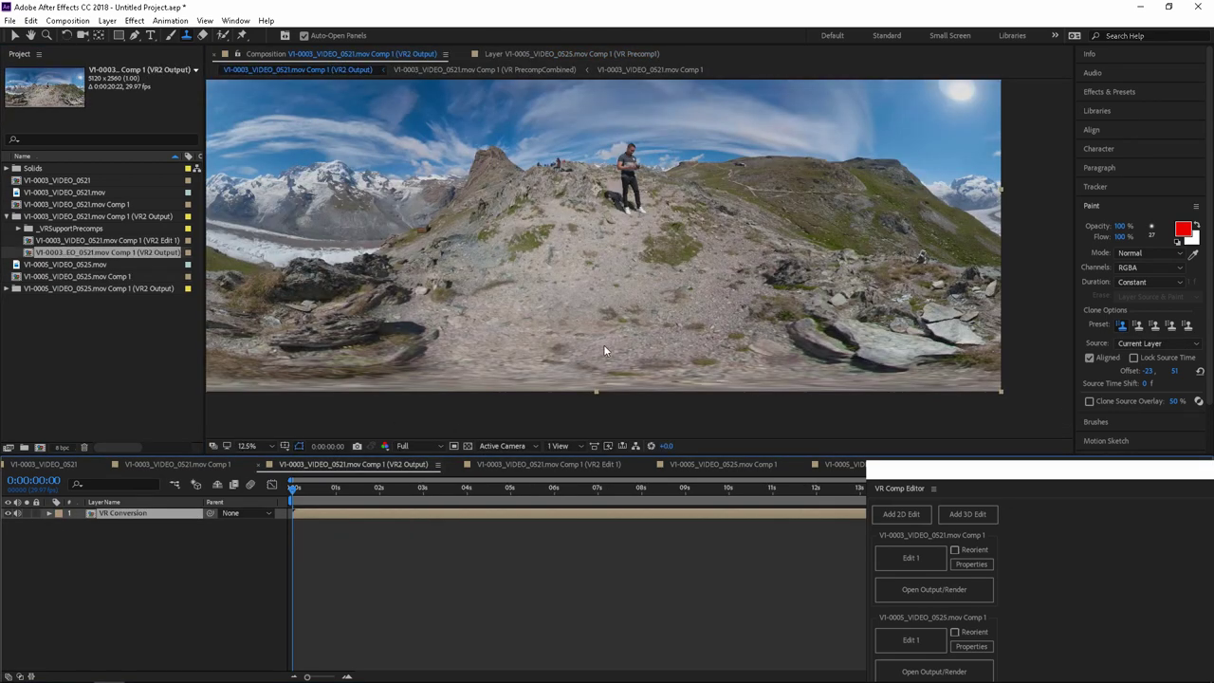
{"action": "left_click_drag", "start_coordinate": [912, 460], "coordinate": [786, 314]}
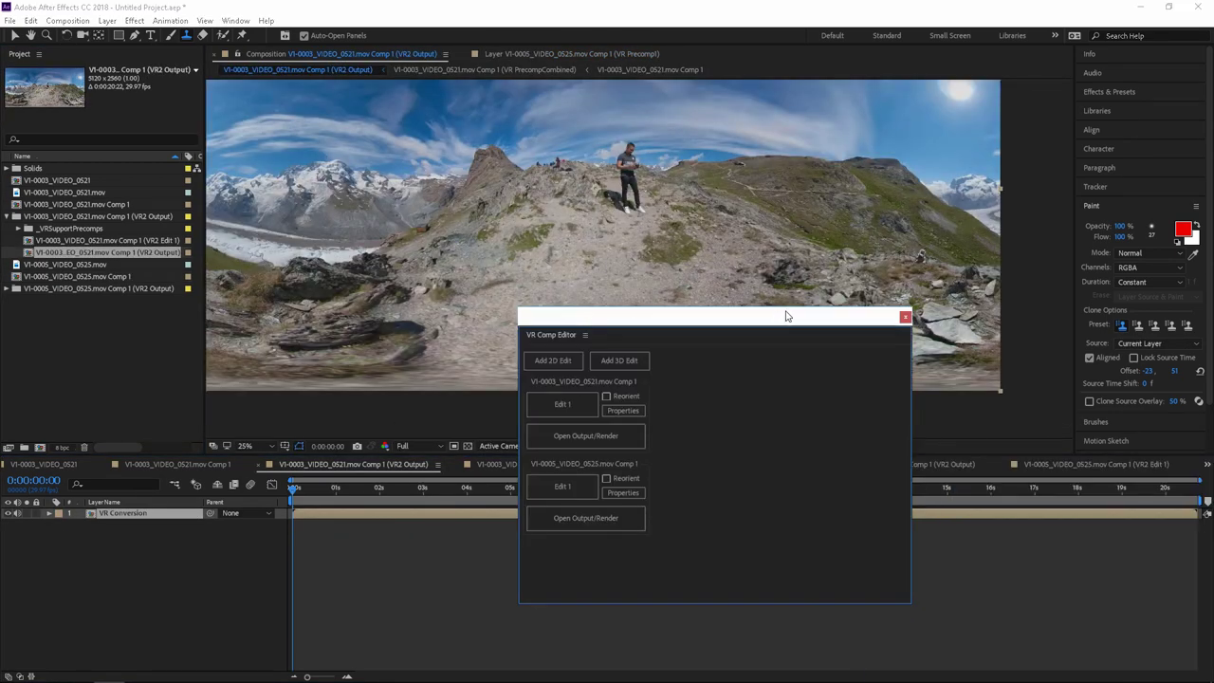
{"action": "left_click", "coordinate": [906, 318]}
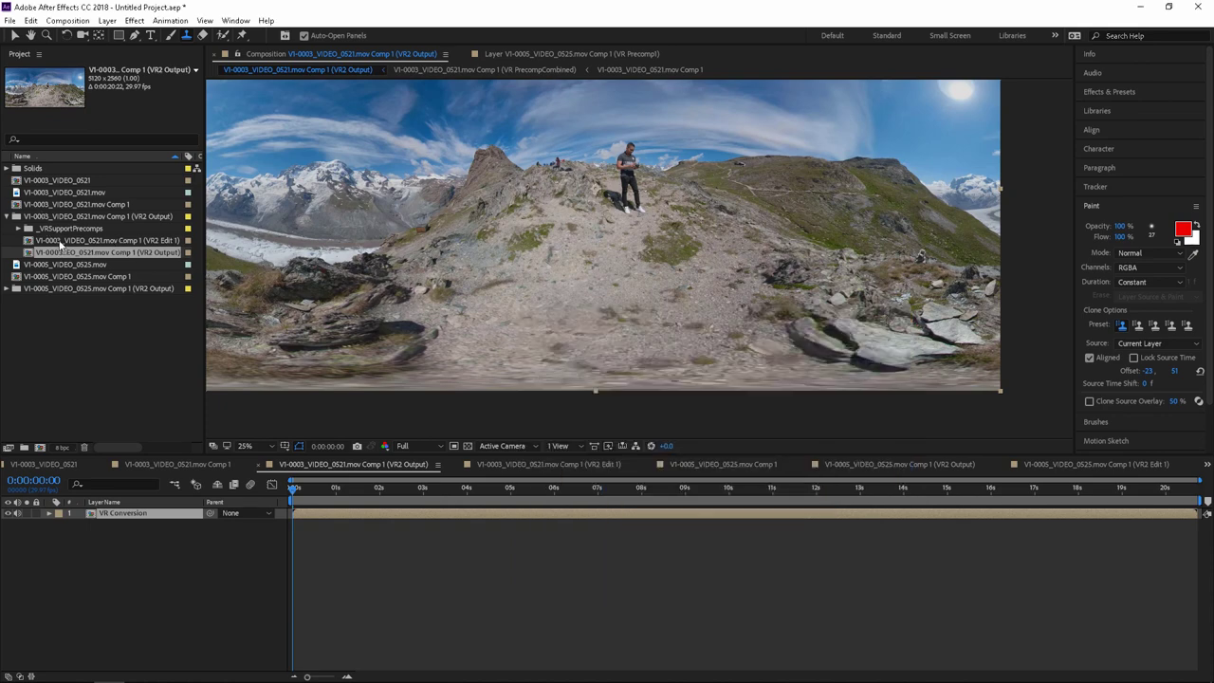
Open the 0521 VR2 Edit 1 comp, then the V1-0005_VIDEO_0525.mov Comp 1 (VR2 Output) composition.
{"action": "double_click", "coordinate": [60, 241]}
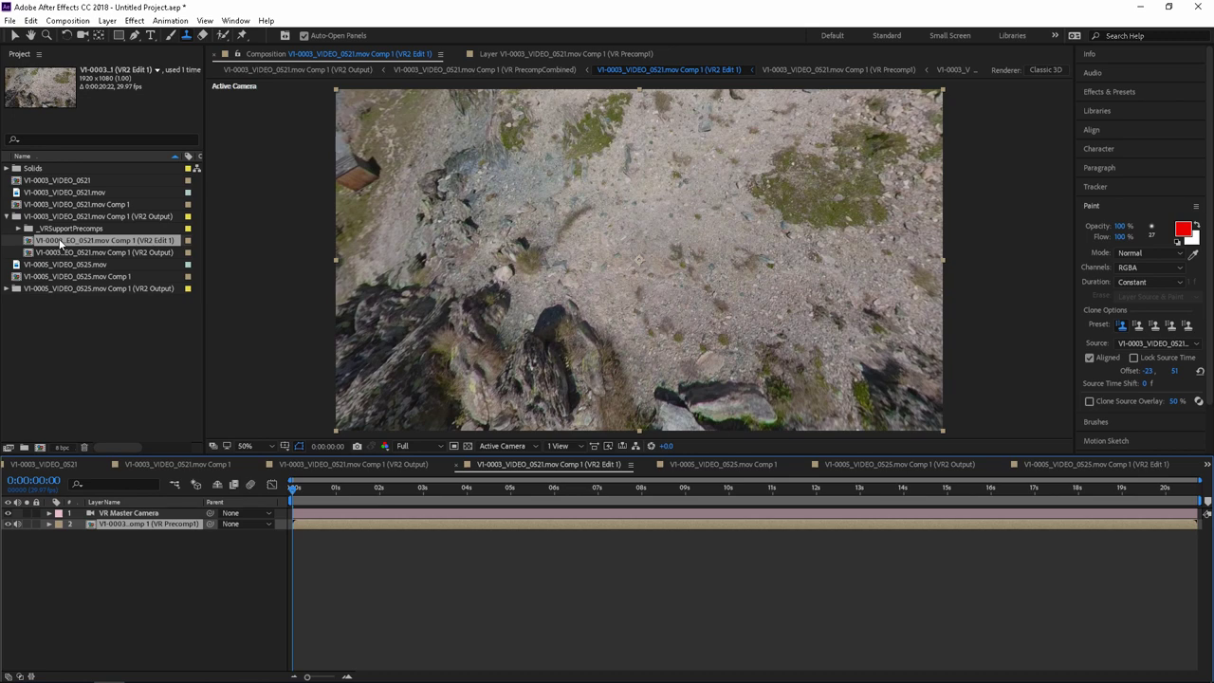
{"action": "left_click", "coordinate": [8, 289]}
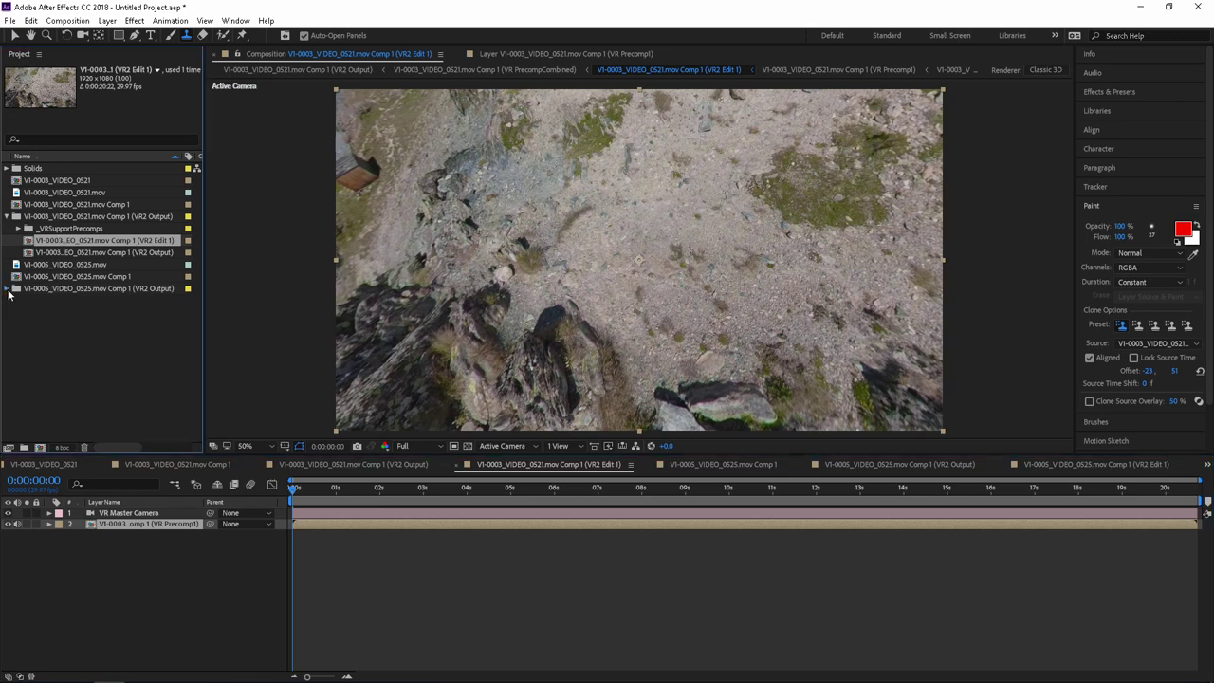
{"action": "double_click", "coordinate": [130, 327]}
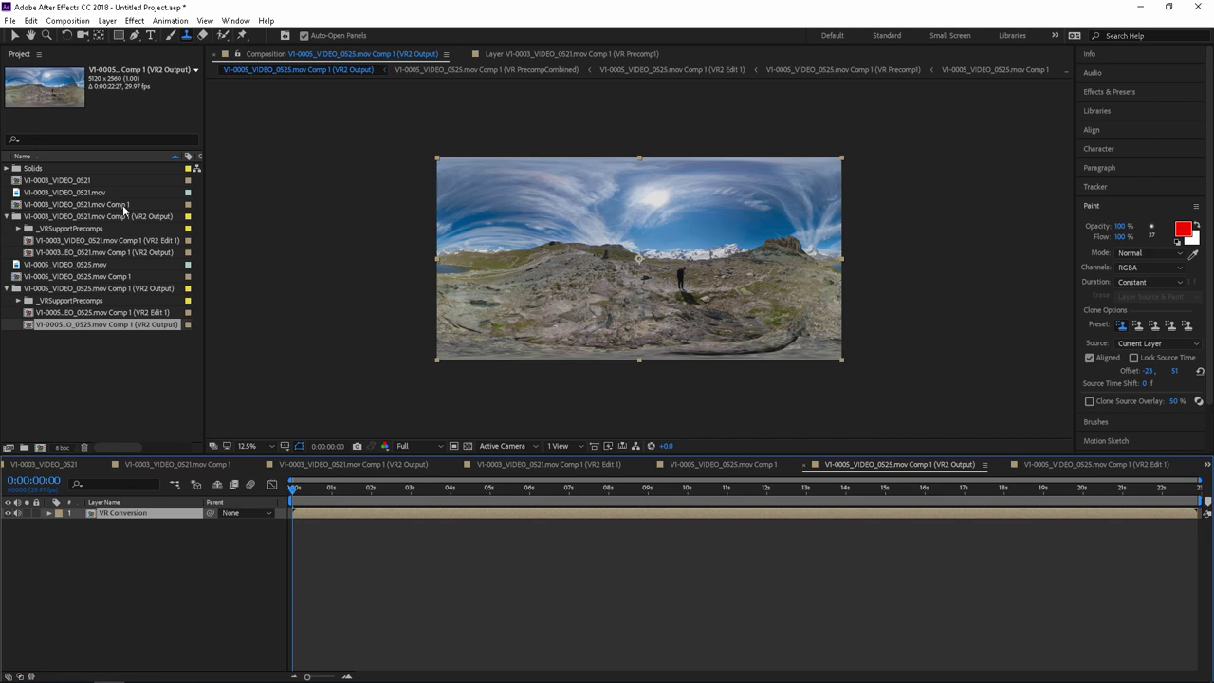
Open the VI-0003_VIDEO_0521 sequence, zoom the timeline out to fit both clips, and go to frame 0.
{"action": "double_click", "coordinate": [56, 181]}
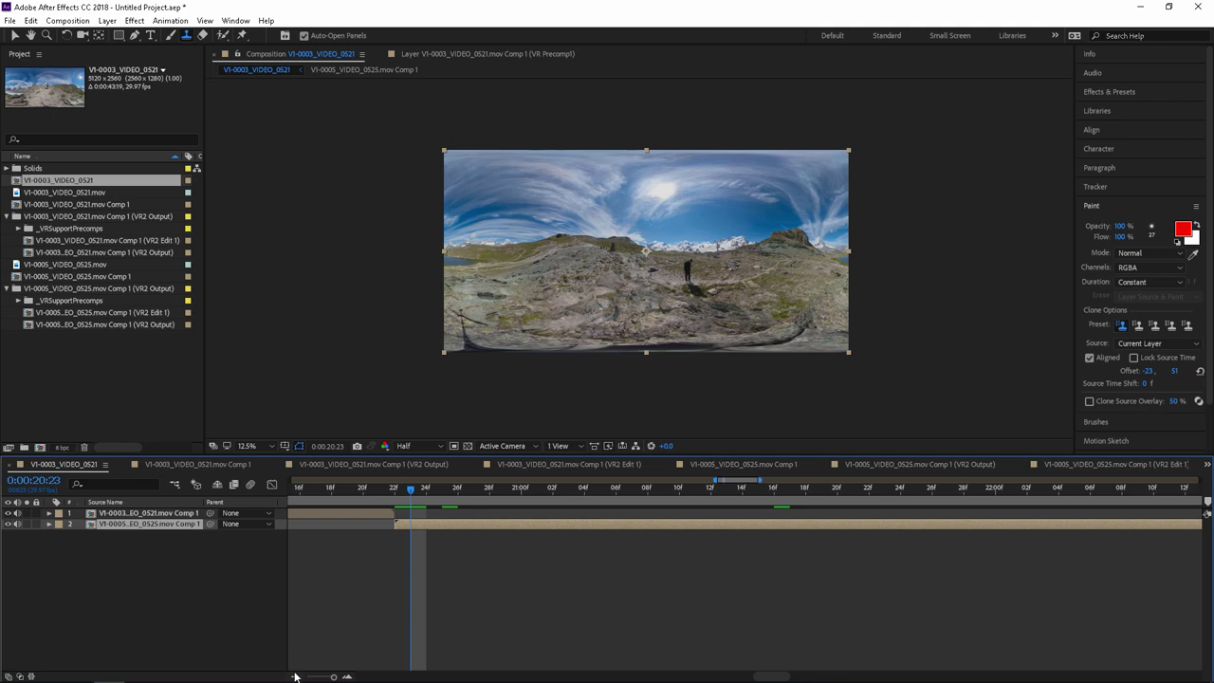
{"action": "left_click", "coordinate": [295, 676]}
{"action": "left_click", "coordinate": [294, 676]}
{"action": "left_click", "coordinate": [294, 676]}
{"action": "left_click", "coordinate": [294, 676]}
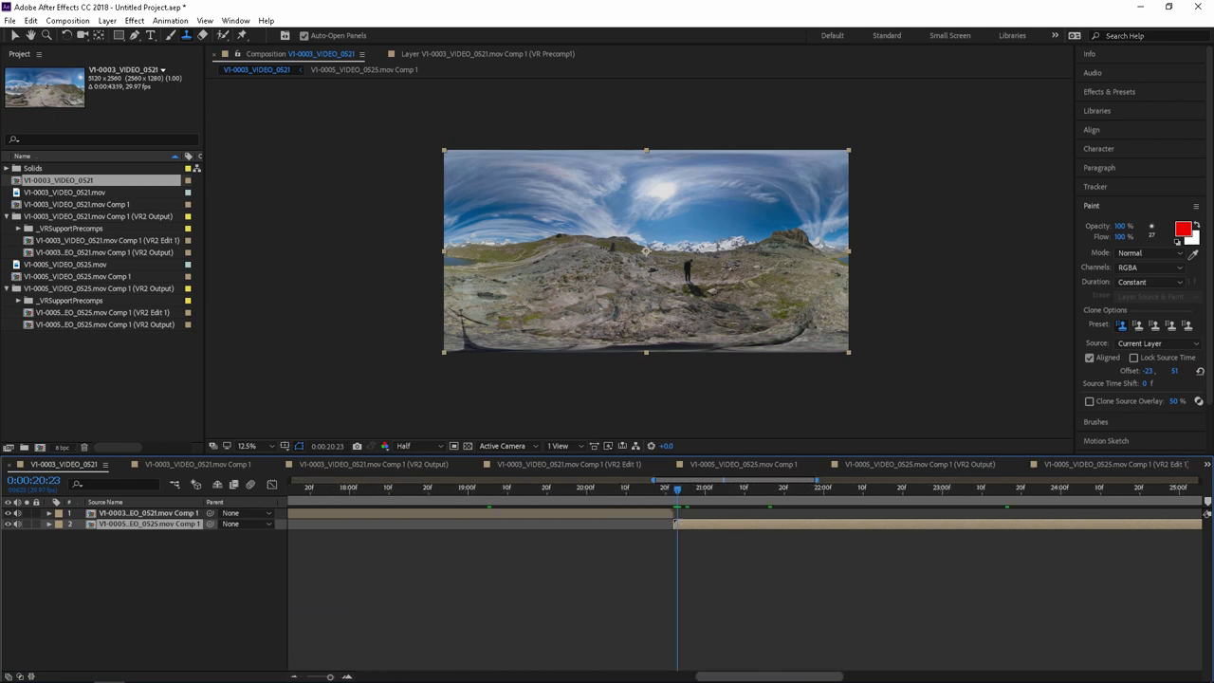
{"action": "left_click", "coordinate": [294, 677]}
{"action": "left_click", "coordinate": [294, 676]}
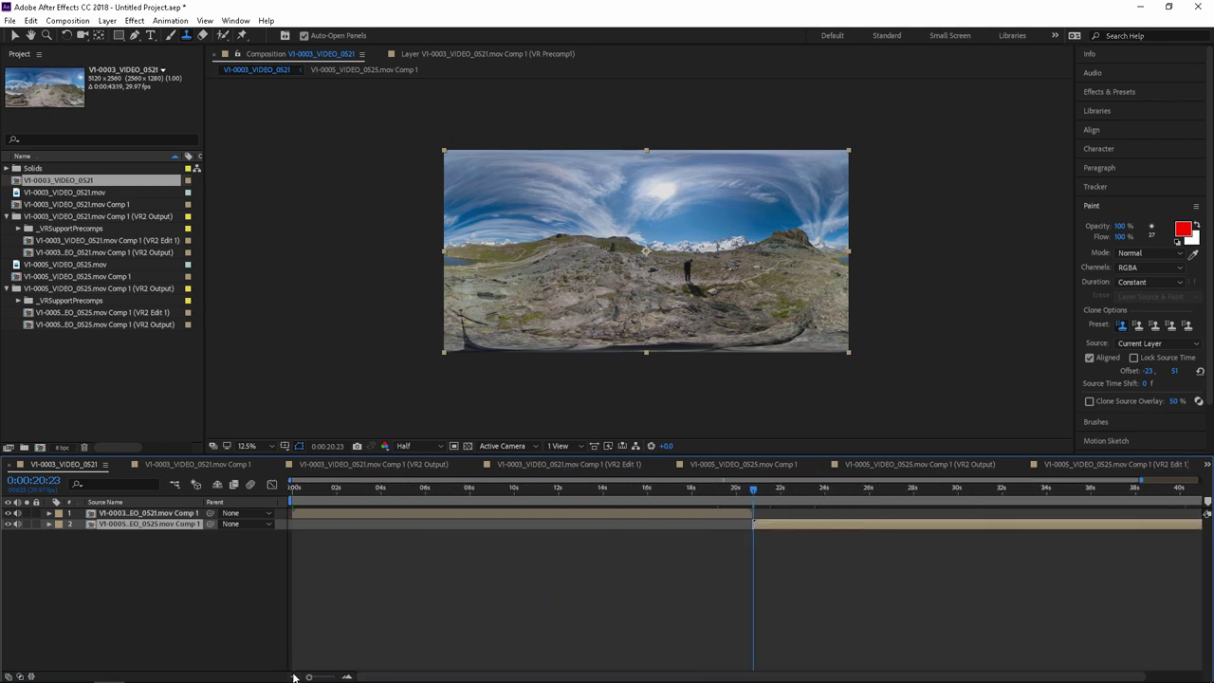
{"action": "left_click", "coordinate": [294, 676]}
{"action": "key", "text": "Home"}
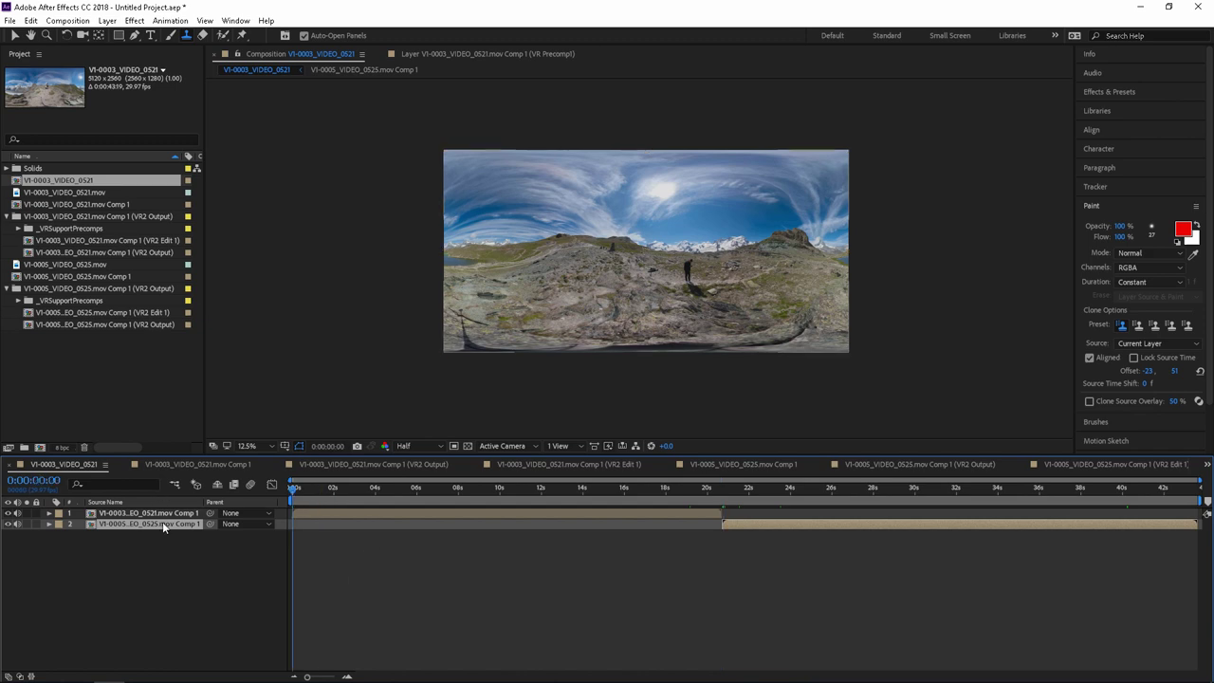
Try swapping layer 1 for the 0521 VR2 Output comp, then undo it, leaving 0521.mov Comp 1.
{"action": "left_click", "coordinate": [158, 542]}
{"action": "left_click", "coordinate": [132, 515]}
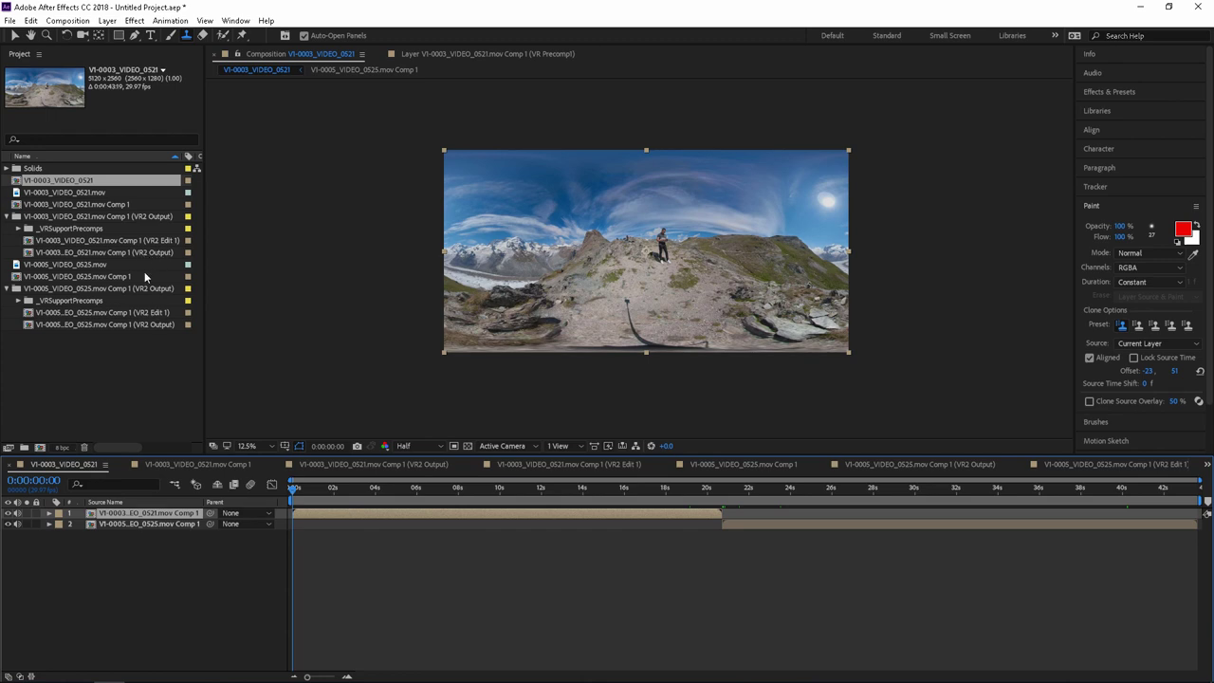
{"action": "left_click_drag", "start_coordinate": [144, 254], "coordinate": [141, 513]}
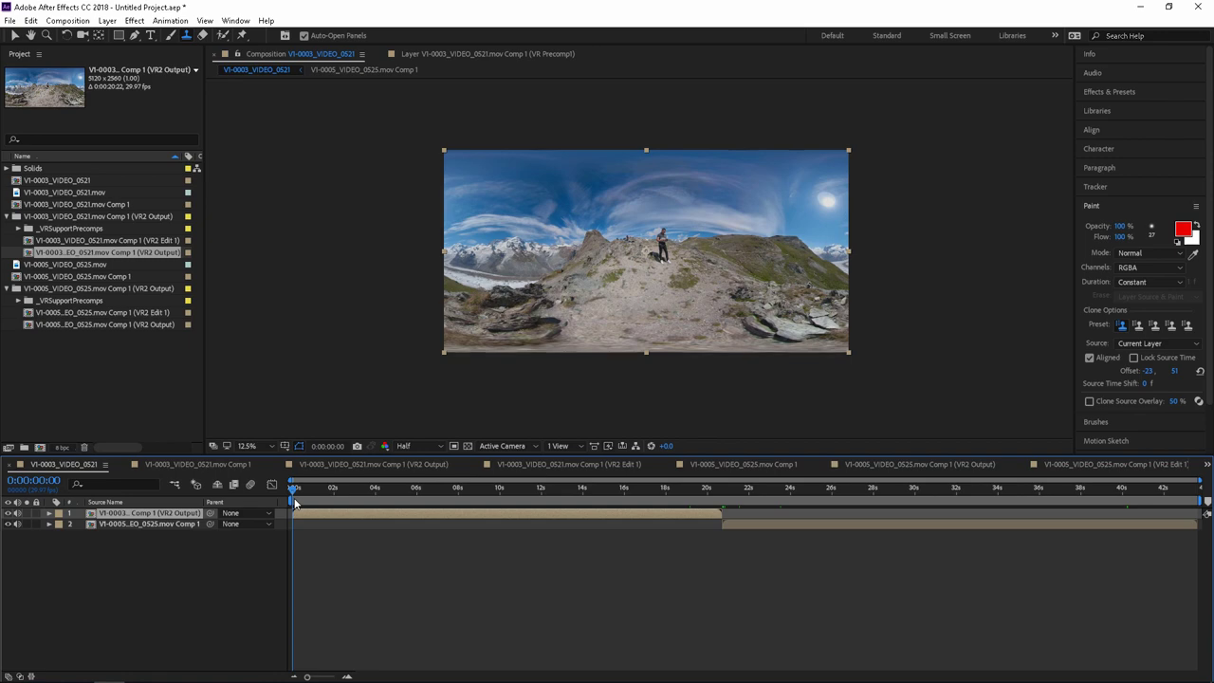
{"action": "scroll", "coordinate": [669, 344], "scroll_direction": "down", "scroll_amount": 1}
{"action": "scroll", "coordinate": [662, 336], "scroll_direction": "up", "scroll_amount": 2}
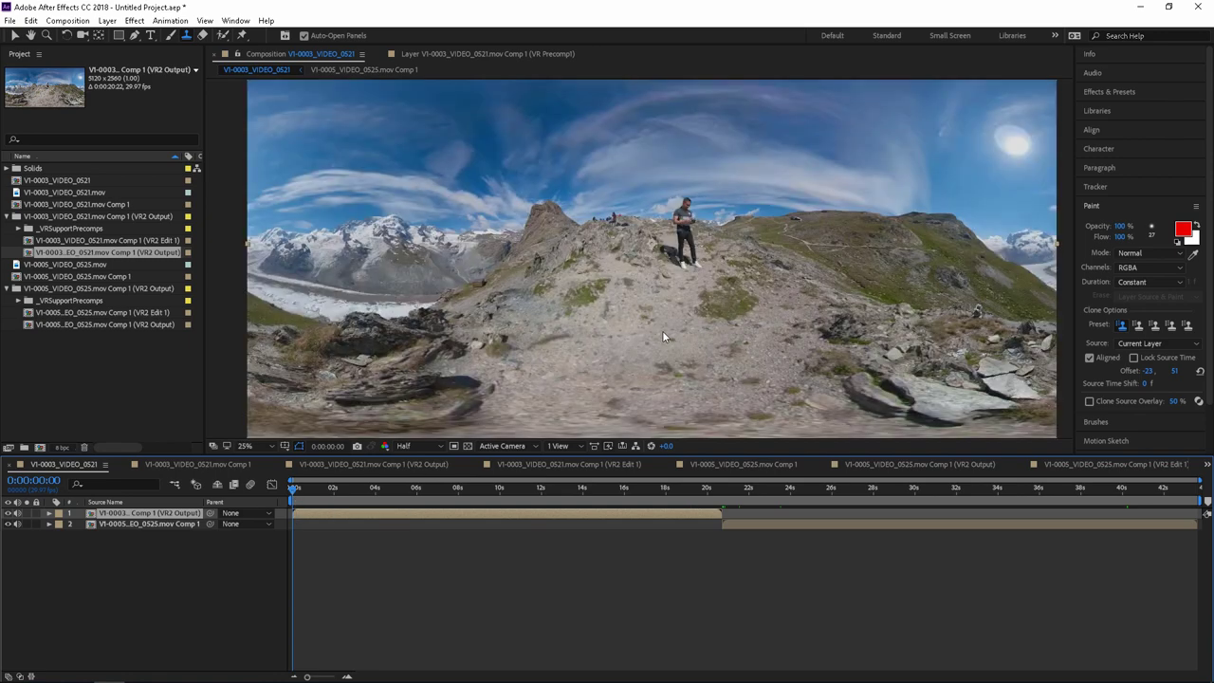
{"action": "scroll", "coordinate": [662, 336], "scroll_direction": "down", "scroll_amount": 1}
{"action": "key", "text": "ctrl+z"}
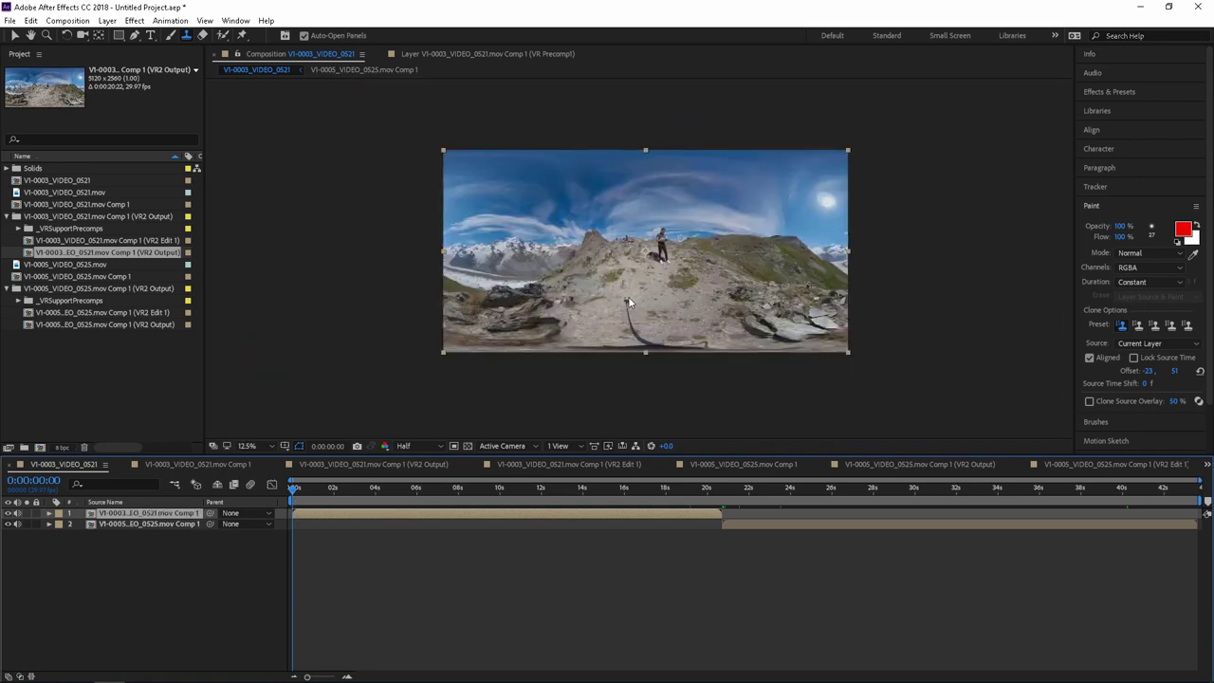
{"action": "left_click", "coordinate": [186, 584]}
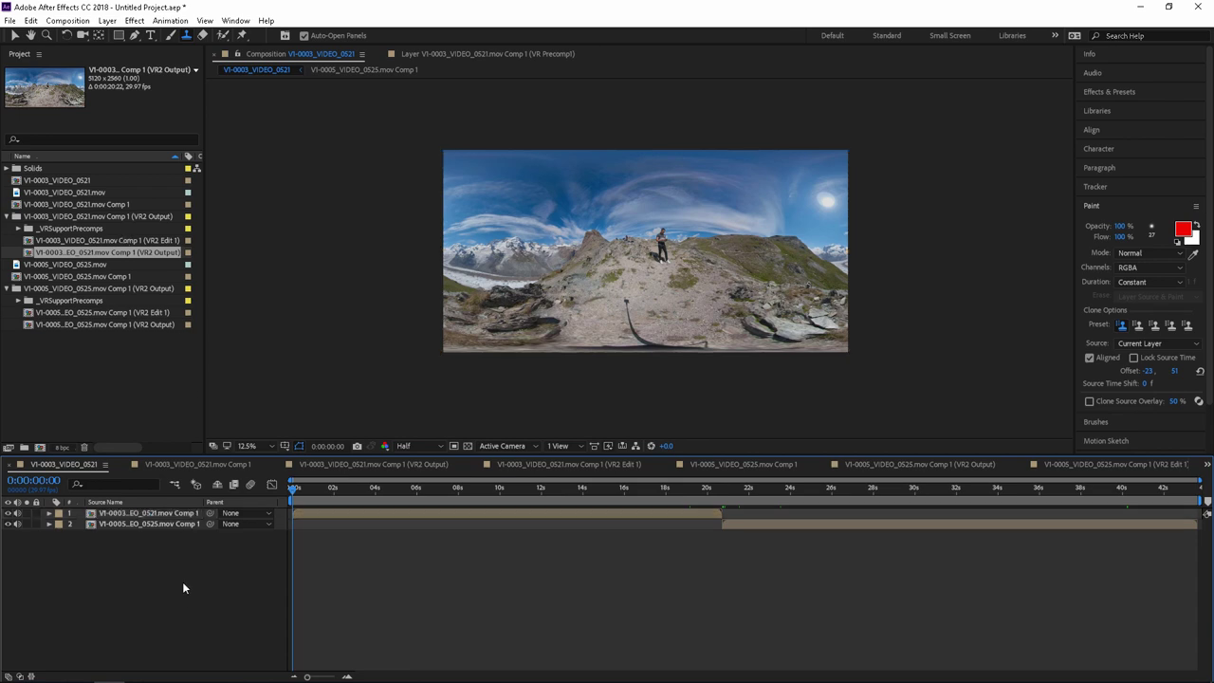
Replace layer 1 with the 0521 VR2 Output comp and scrub to about 17 seconds to check it.
{"action": "left_click", "coordinate": [188, 514]}
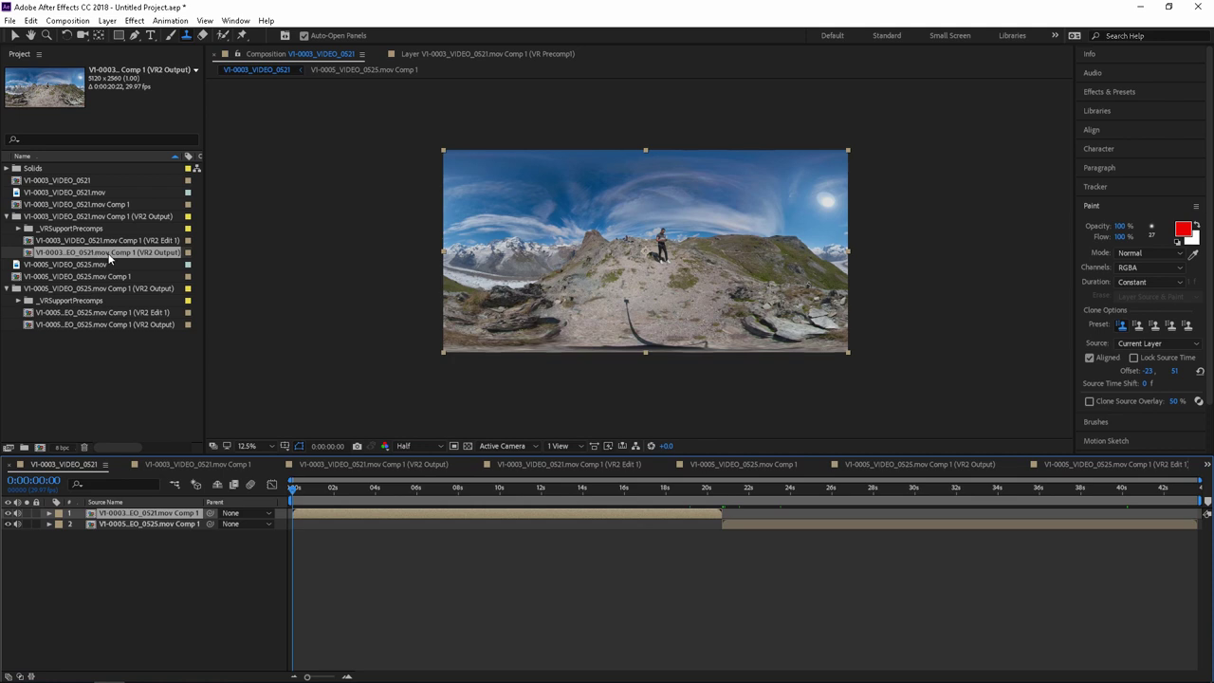
{"action": "left_click_drag", "start_coordinate": [109, 258], "coordinate": [145, 517]}
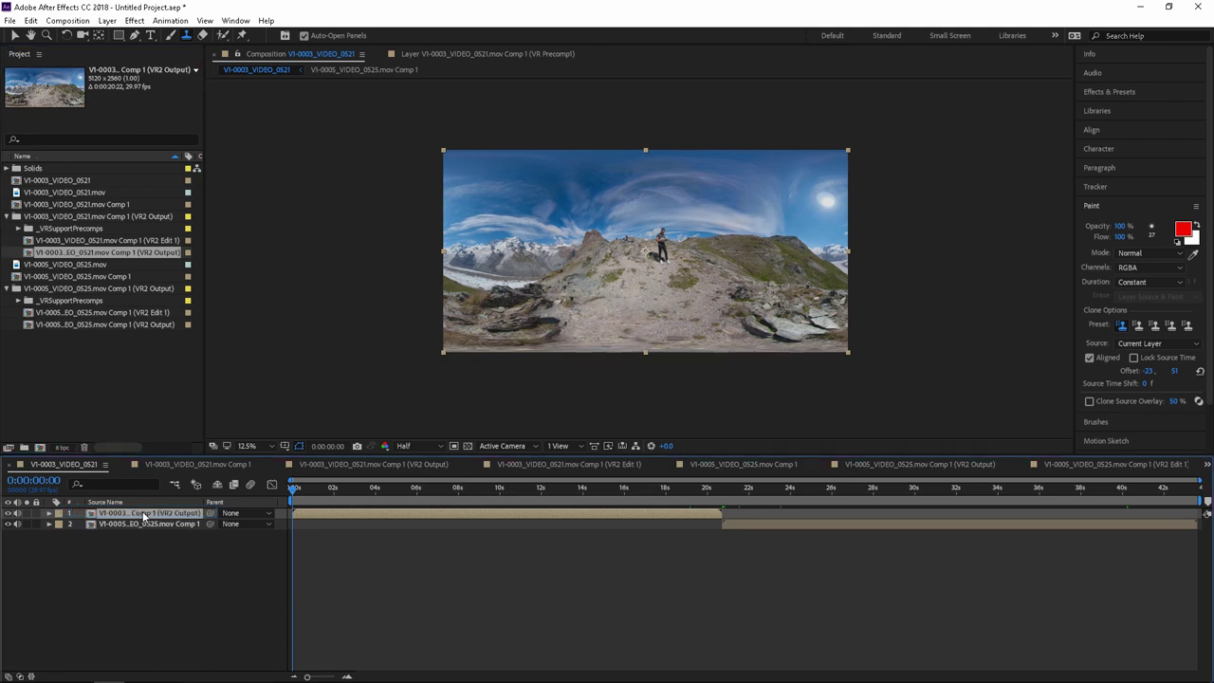
{"action": "left_click_drag", "start_coordinate": [396, 501], "coordinate": [496, 501]}
{"action": "left_click_drag", "start_coordinate": [587, 498], "coordinate": [266, 491]}
{"action": "left_click", "coordinate": [188, 539]}
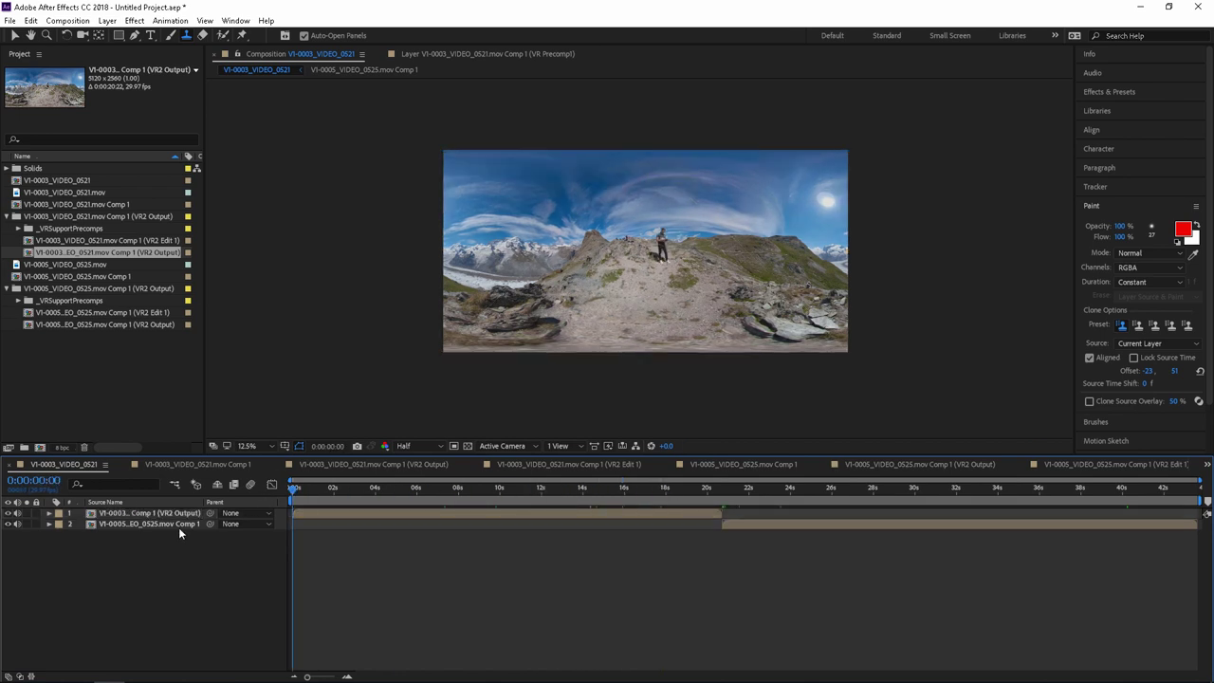
Replace layer 2 with the 0525 clip's VR2 Output comp.
{"action": "left_click", "coordinate": [177, 526]}
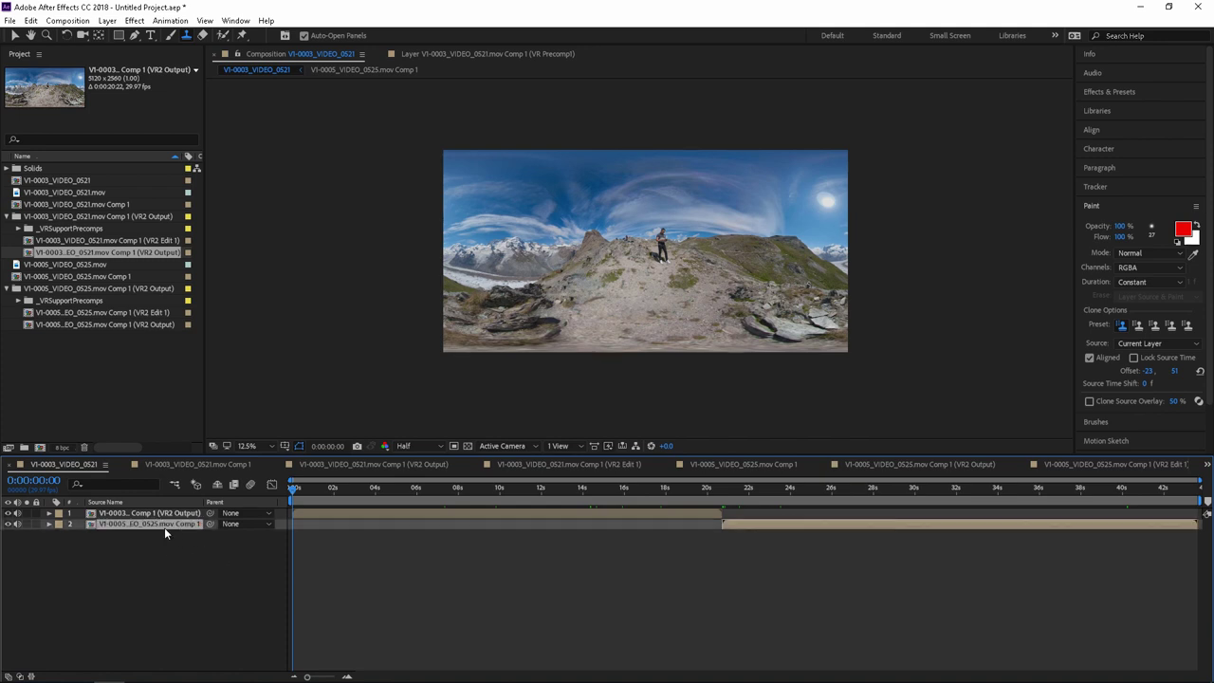
{"action": "left_click", "coordinate": [137, 326]}
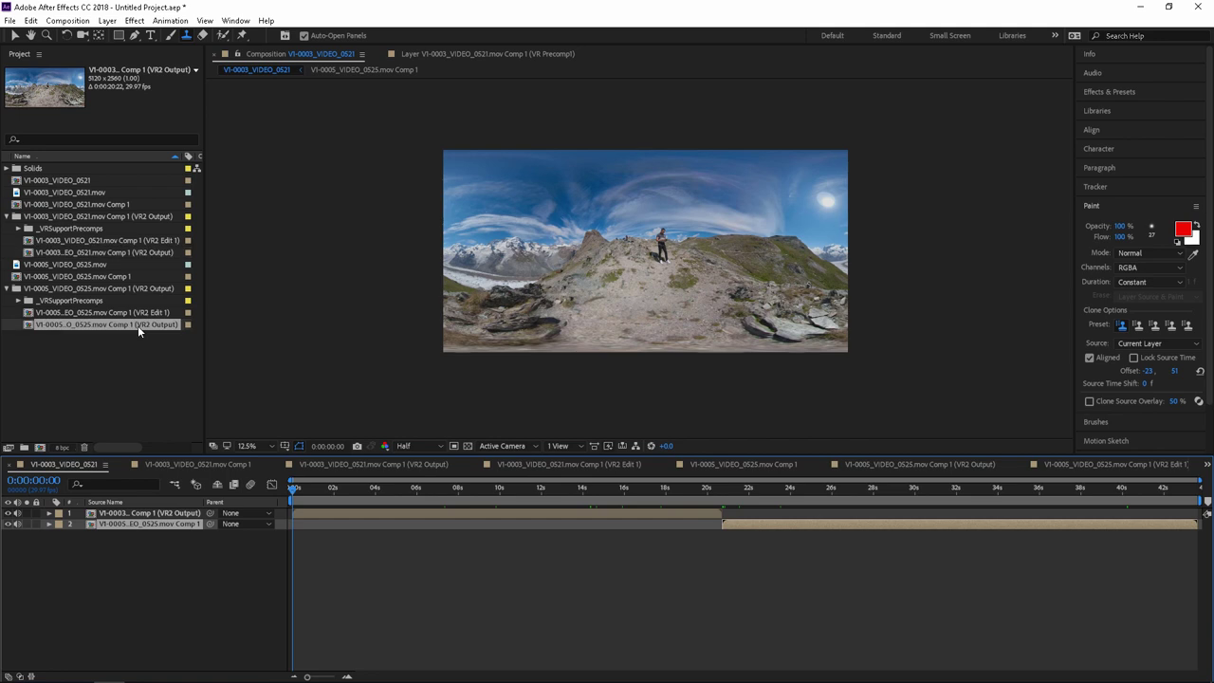
{"action": "left_click_drag", "start_coordinate": [137, 325], "coordinate": [160, 522]}
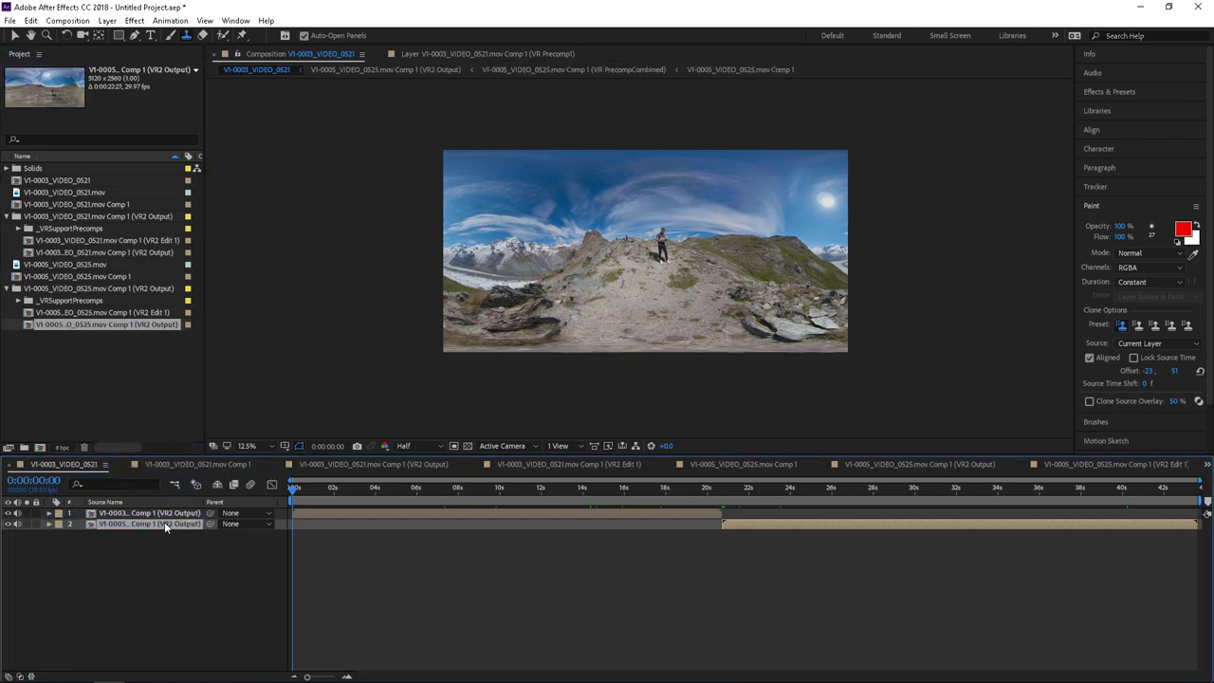
Move to 0:00:21:23 and zoom the Composition viewer to 25% to confirm no monopod.
{"action": "left_click_drag", "start_coordinate": [715, 495], "coordinate": [744, 491]}
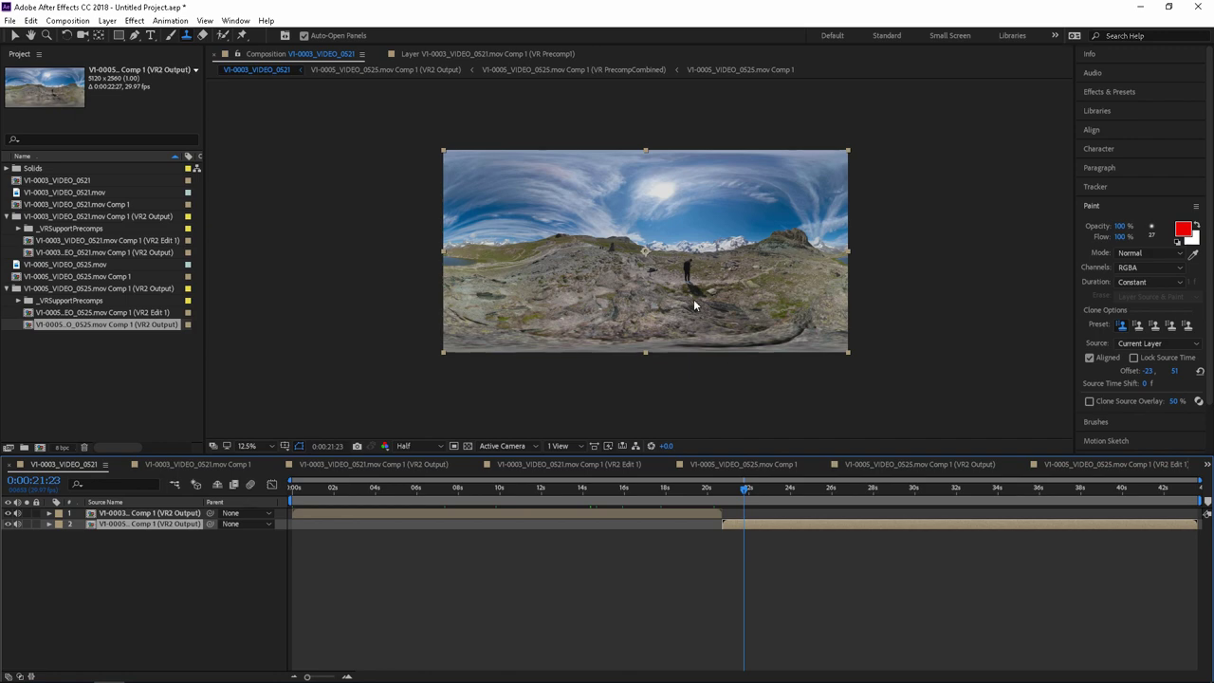
{"action": "key", "text": "period"}
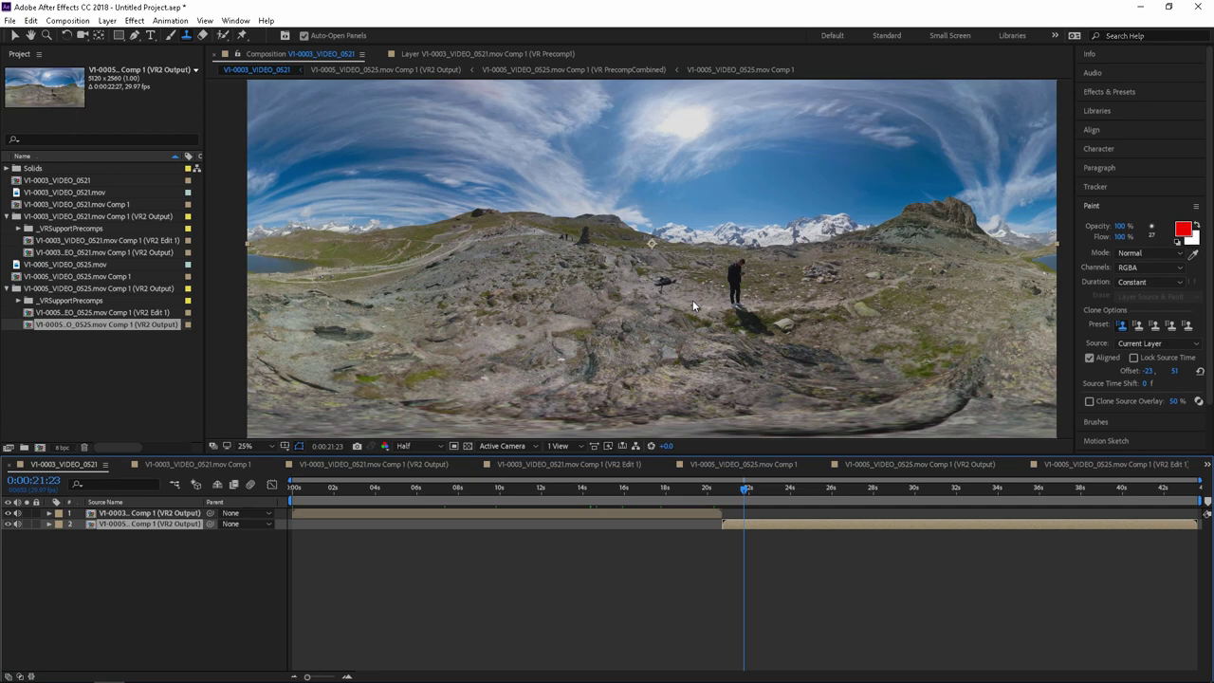